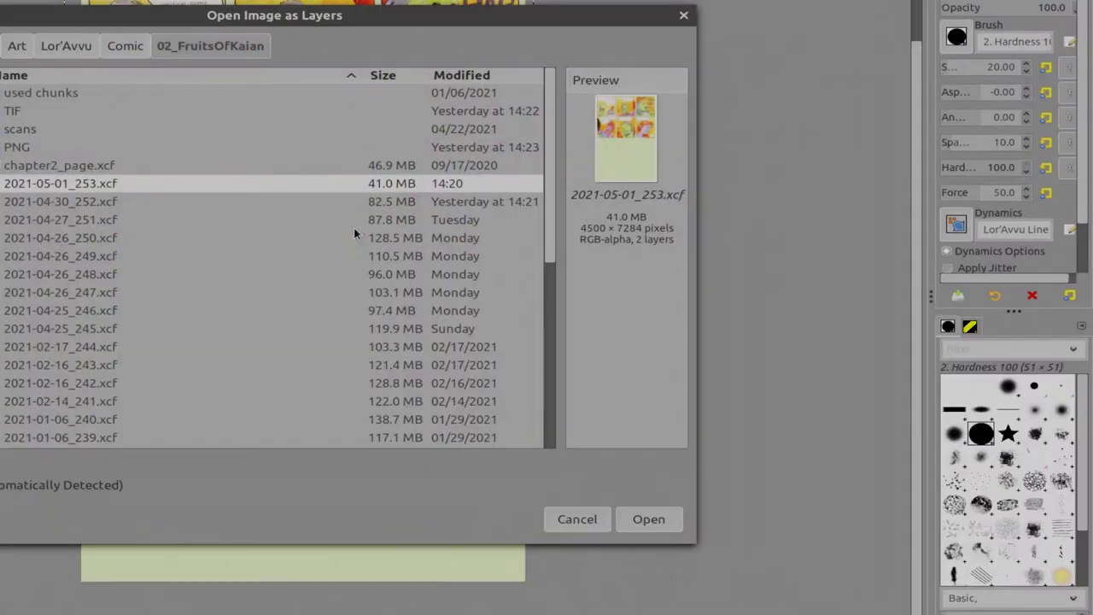
- Open the scans 253b_1 through 253b_4 as layers in the comic page
double_click(57, 133)
left_click(61, 134, "shift")
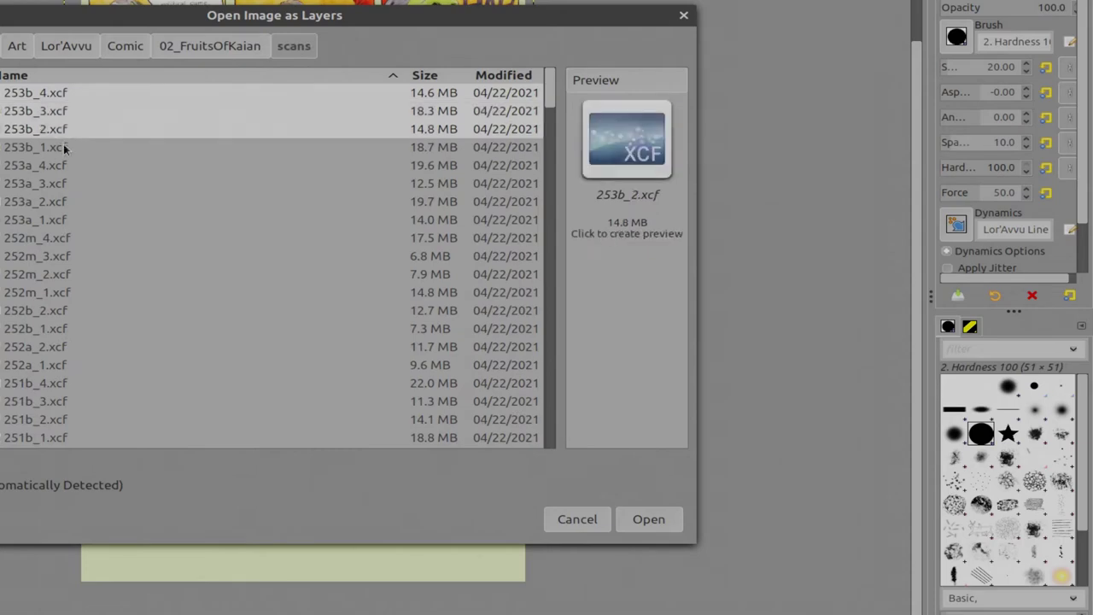
left_click(66, 151, "shift")
left_click(649, 520)
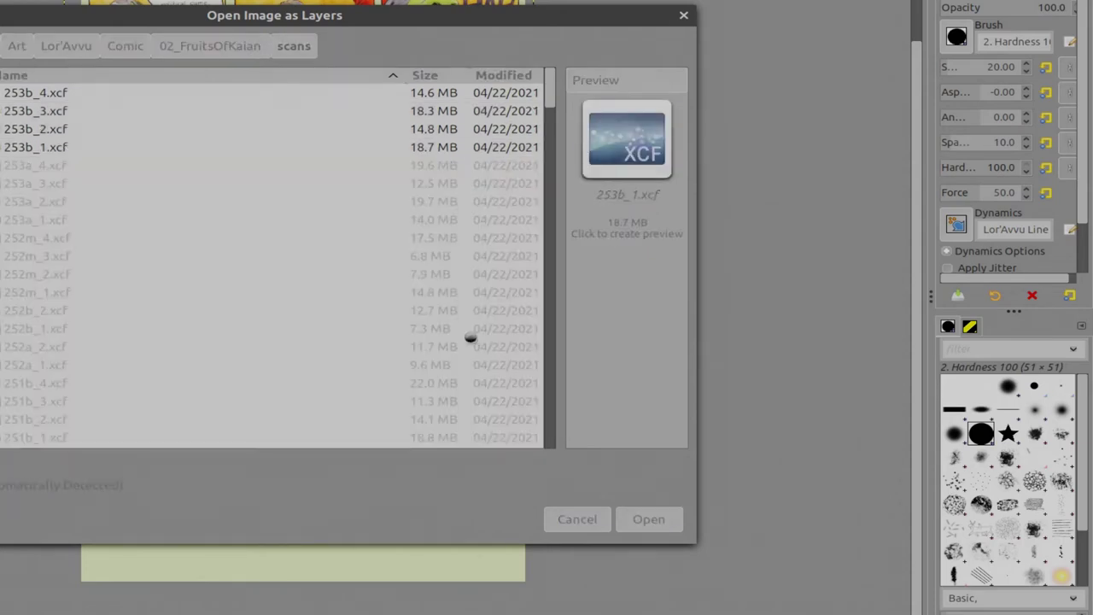
- Move the 253b_4 panels into the bottom row and another scan's panels into the middle row
key("r")
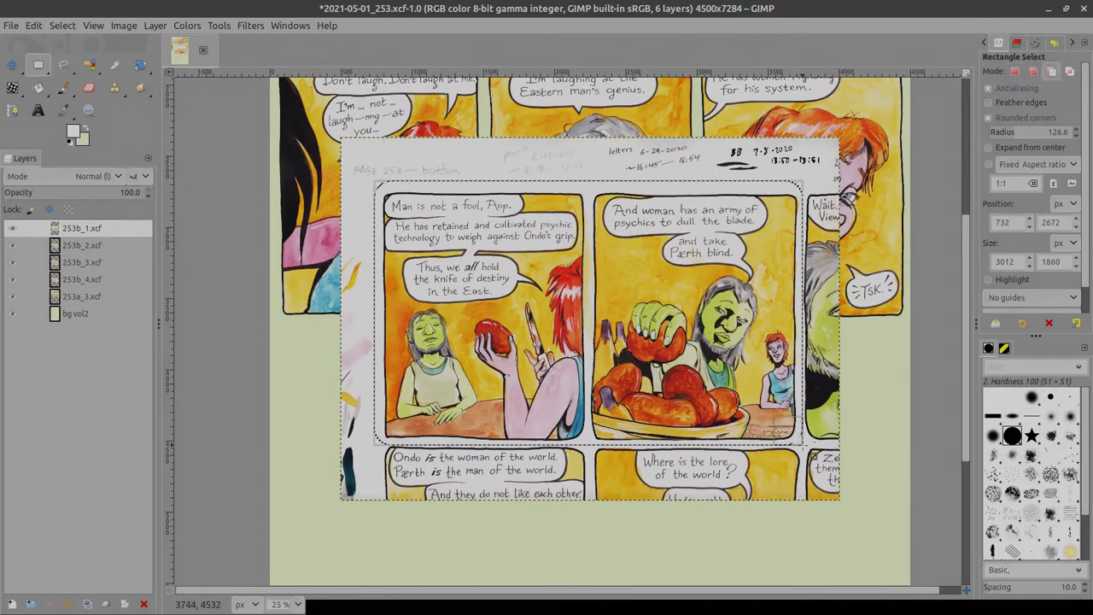
key("Page_Down")
key("Page_Down")
key("Page_Down")
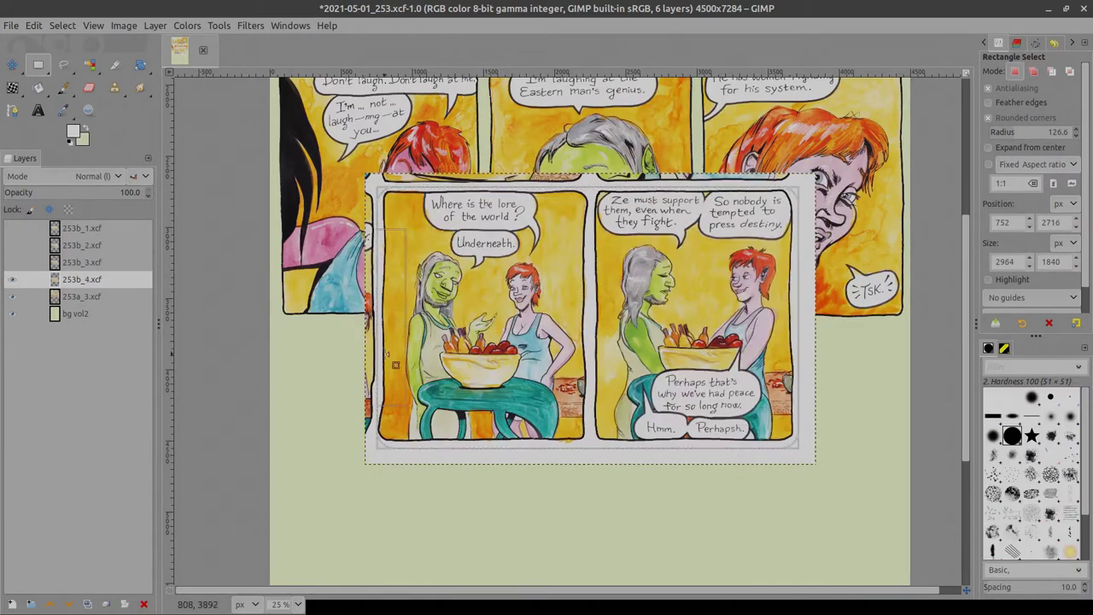
key("minus")
key("m")
left_click_drag(513, 342, 538, 457)
left_click(12, 245)
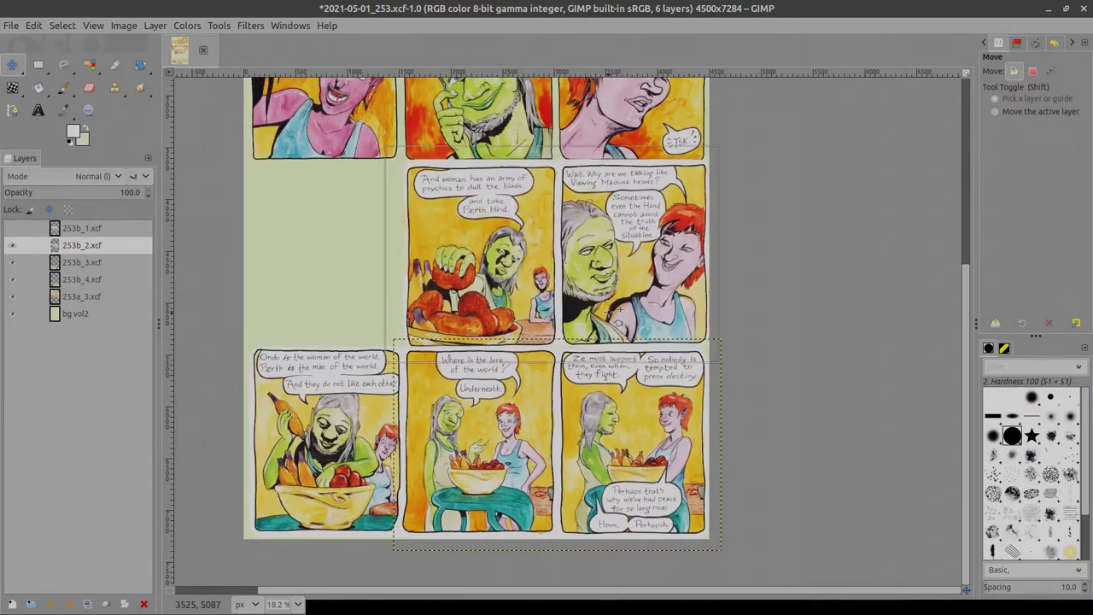
left_click_drag(555, 248, 555, 255)
left_click(12, 228)
key("plus")
key("plus")
key("plus")
key("minus")
key("minus")
key("minus")
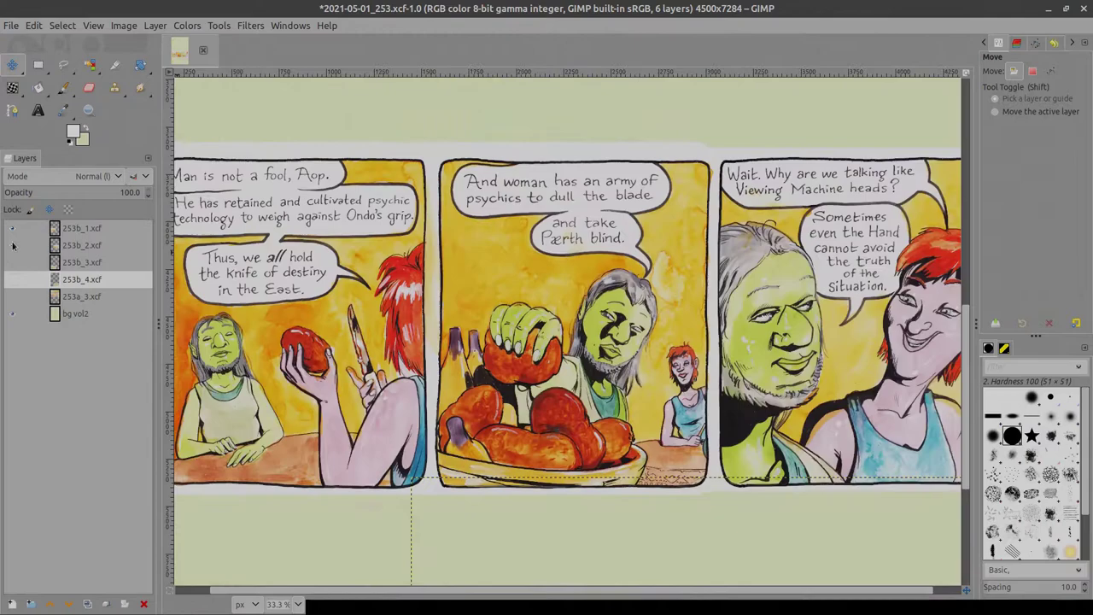
- Merge the 253b_1 layer down into the layer below
right_click(78, 228)
left_click(134, 156)
key("p")
scroll(598, 111, "up", 6)
- Select the stray yellow stain colour around the word 'Viewing' in the speech bubble
scroll(630, 197, "right", 5)
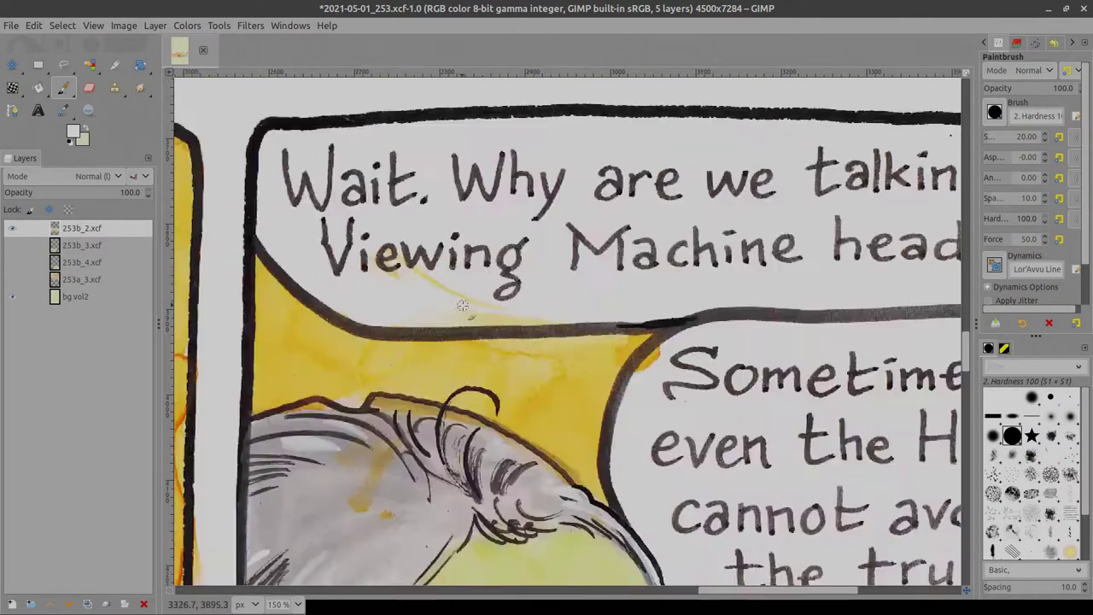
scroll(518, 317, "up", 3)
scroll(518, 317, "down", 3)
scroll(640, 171, "down", 3)
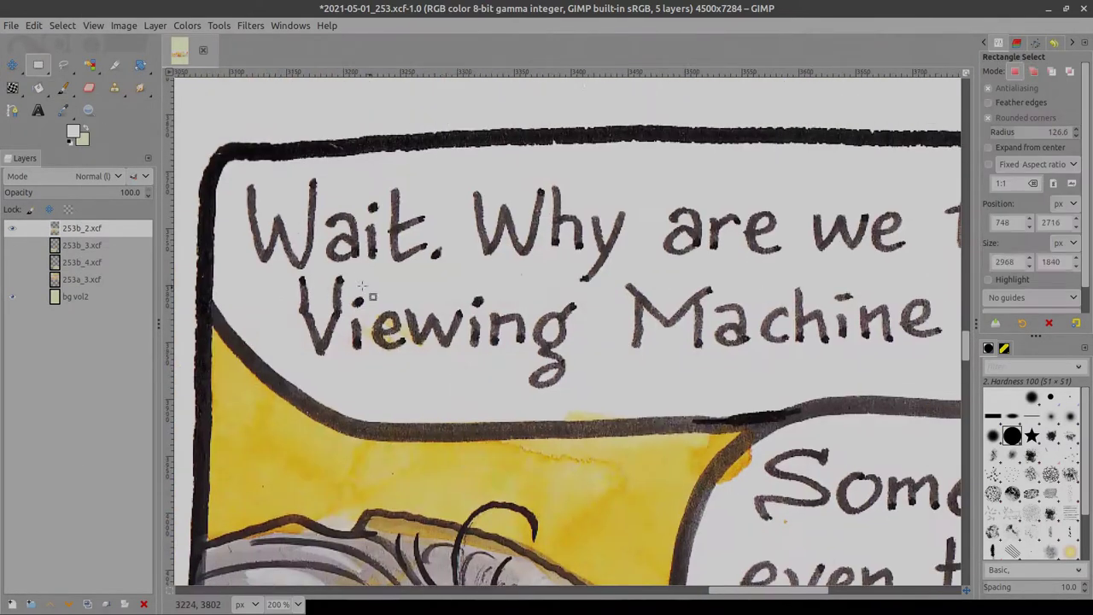
key("e")
scroll(384, 299, "up", 3)
left_click_drag(183, 163, 598, 439)
key("shift+o")
left_click(275, 250)
key("p")
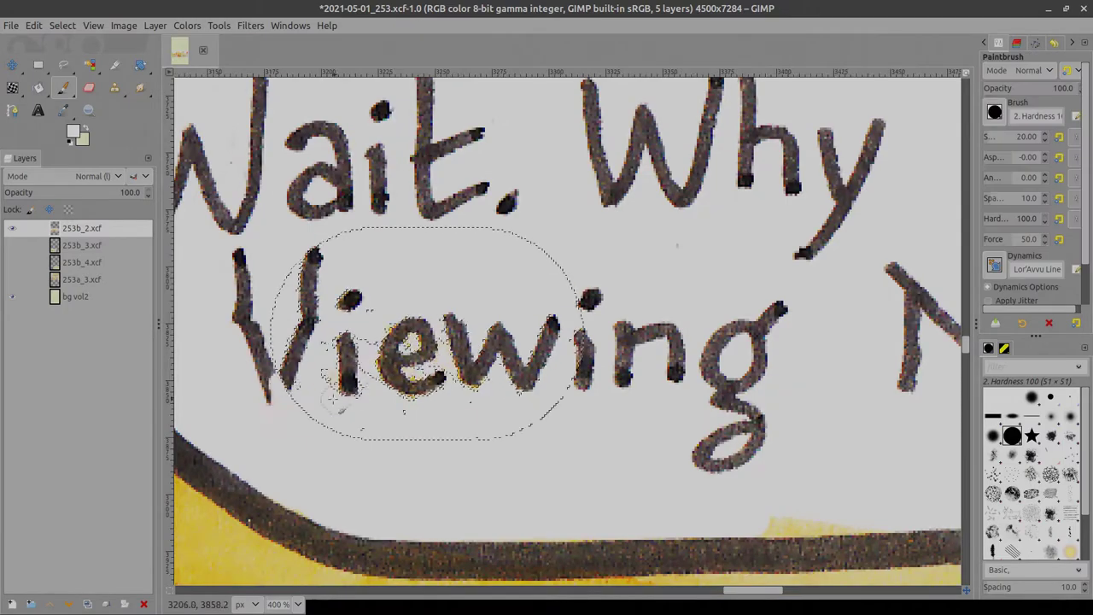
- Paint white over the stain inside the 'Viewing' speech bubble
scroll(386, 320, "up", 3)
scroll(512, 358, "down", 3)
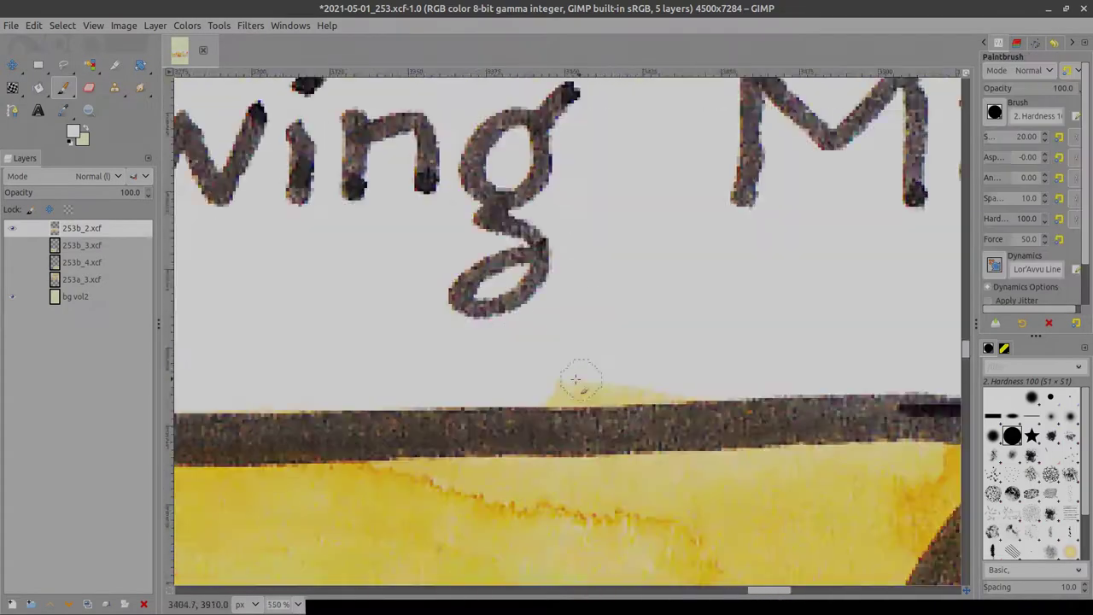
scroll(512, 359, "down", 5)
scroll(615, 375, "right", 5)
scroll(630, 419, "up", 4)
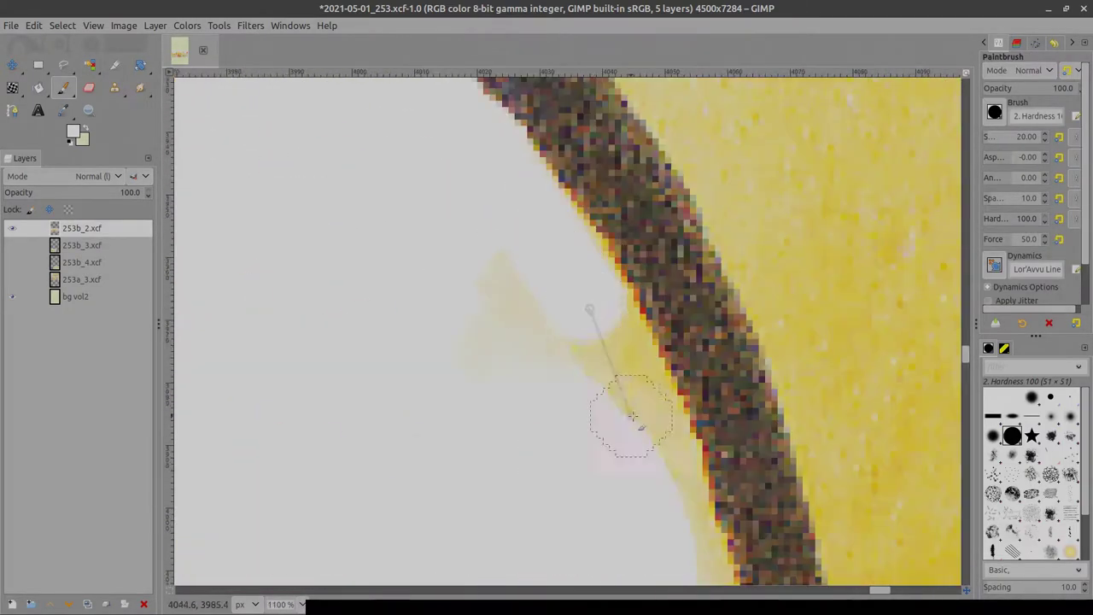
scroll(579, 362, "down", 4)
scroll(397, 432, "down", 5)
scroll(398, 432, "left", 5)
scroll(586, 330, "down", 3)
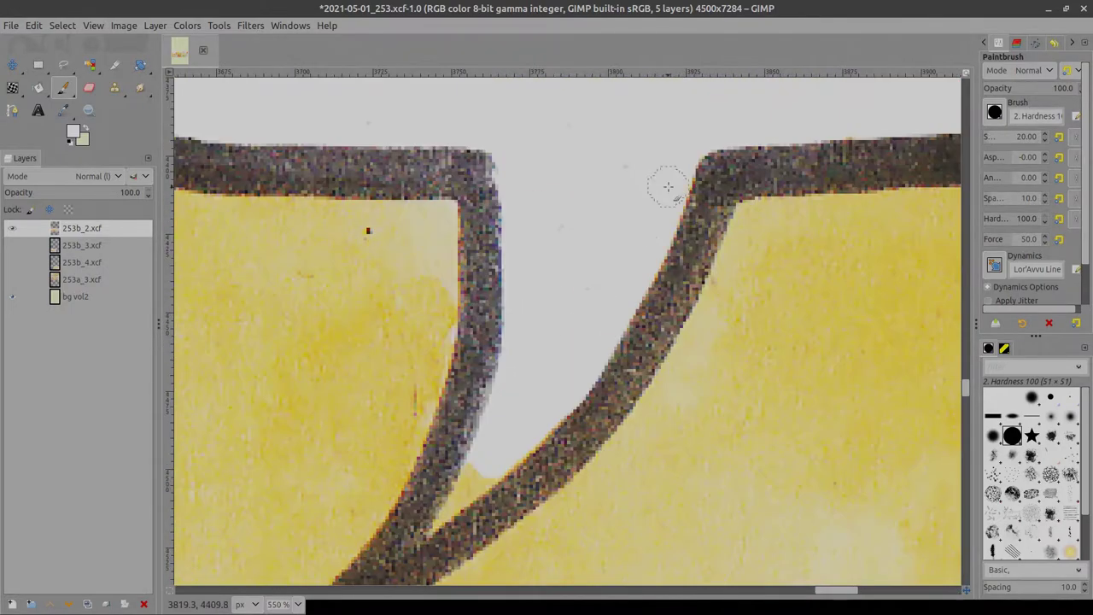
scroll(543, 352, "down", 3)
scroll(738, 188, "up", 3)
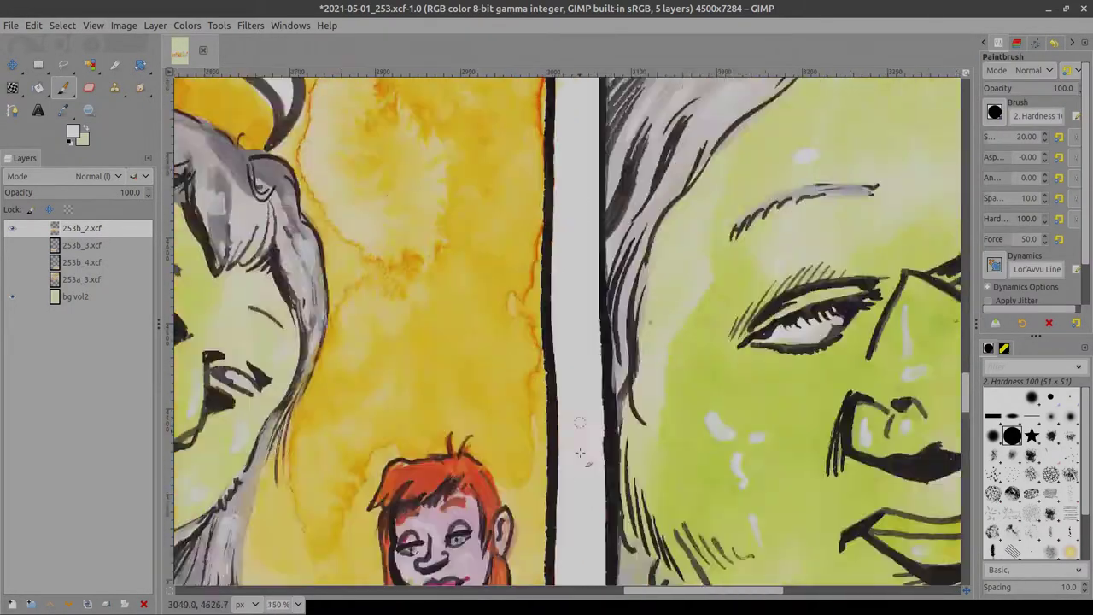
scroll(739, 187, "down", 4)
- Select the stained white gutter between panels and paint it clean white
key("u")
left_click(551, 214)
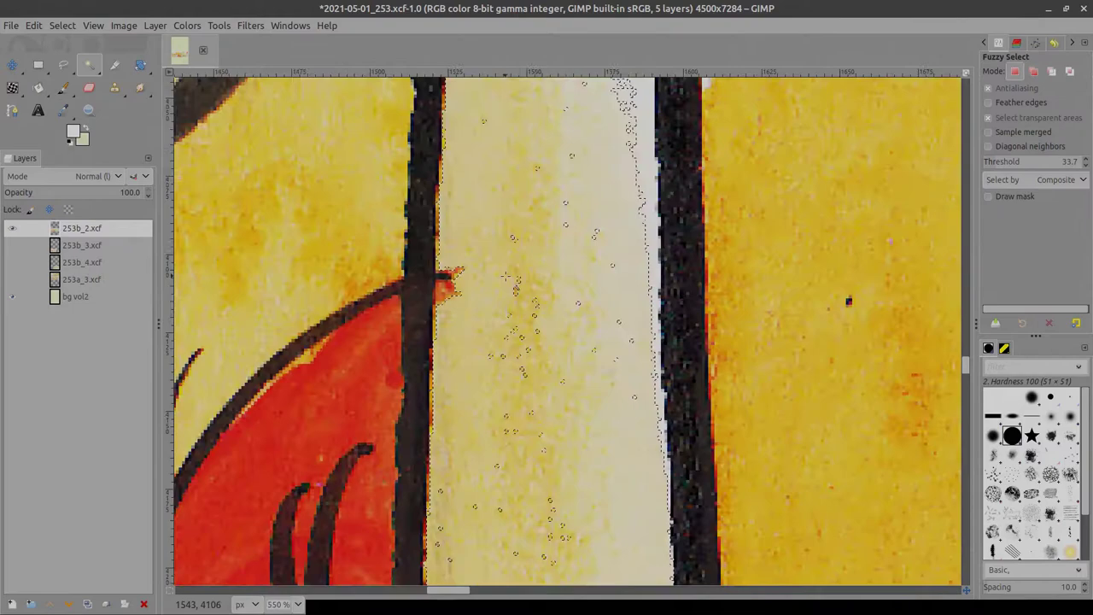
scroll(551, 214, "up", 3)
key("p")
scroll(378, 370, "down", 3)
scroll(378, 371, "up", 3)
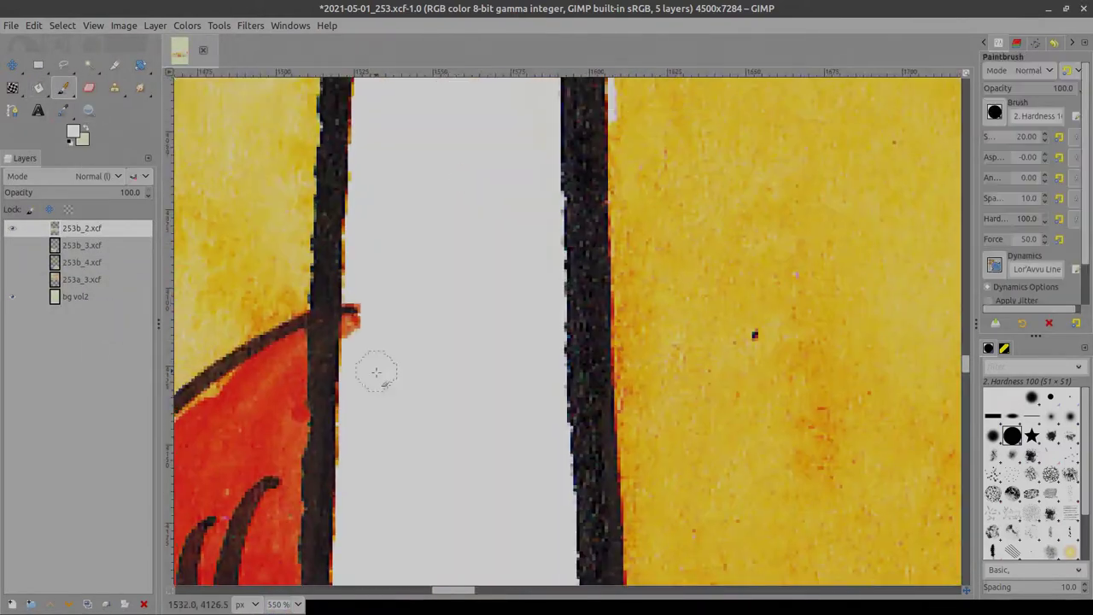
scroll(465, 449, "down", 2)
scroll(466, 449, "left", 4)
scroll(462, 450, "down", 1)
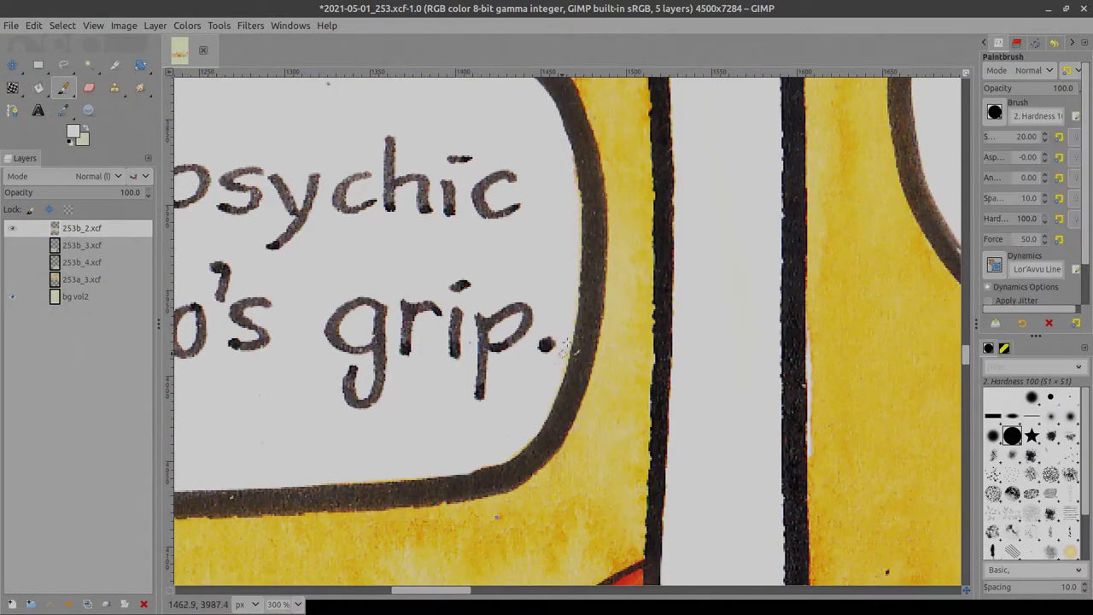
scroll(568, 250, "up", 1)
scroll(568, 250, "left", 15)
scroll(656, 387, "down", 2)
scroll(598, 342, "left", 8)
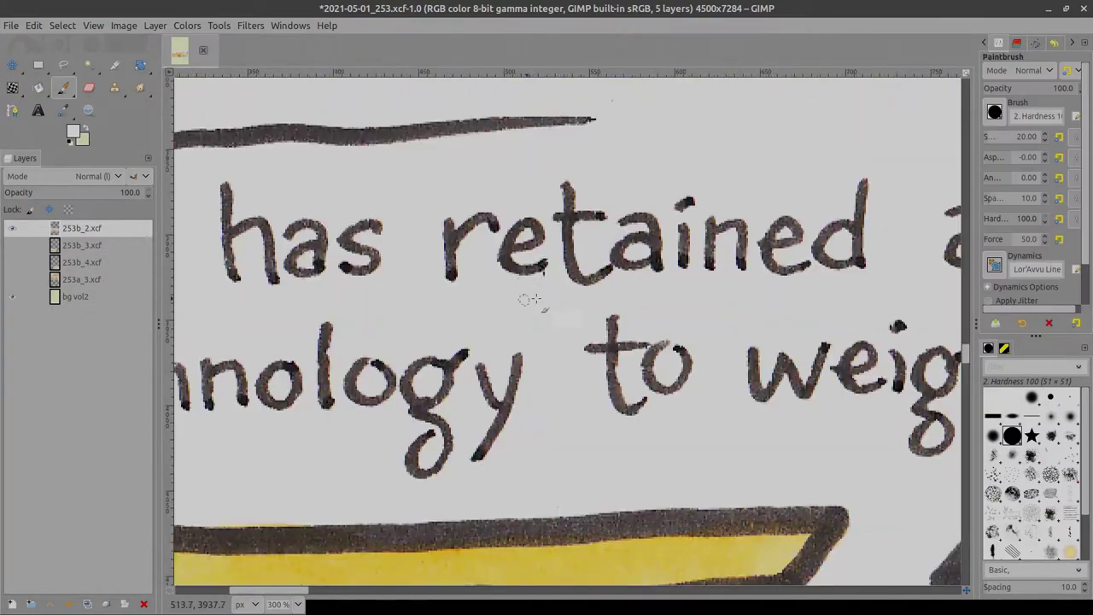
scroll(527, 302, "down", 4)
scroll(427, 359, "right", 5)
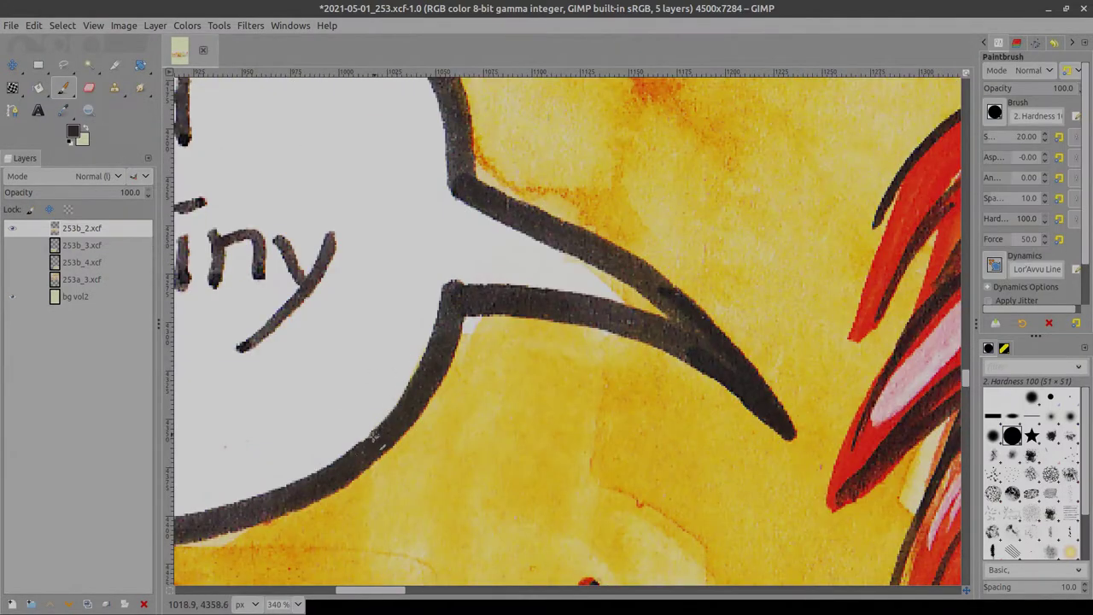
scroll(584, 266, "down", 5)
scroll(444, 400, "up", 5)
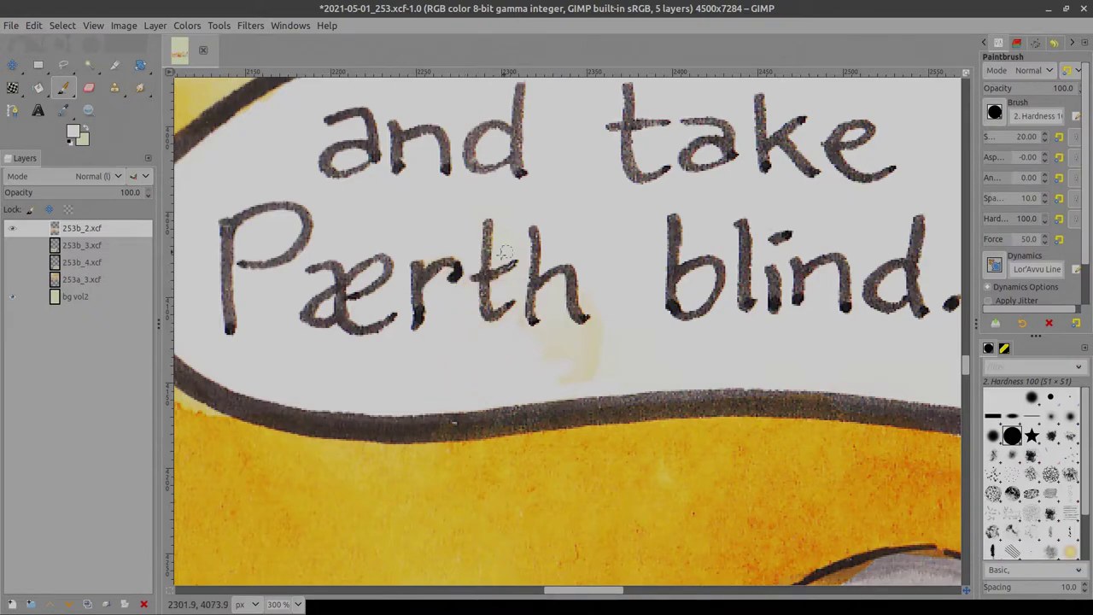
- Paint over the remaining yellow specks and stray marks along the panel edges
scroll(573, 374, "down", 2)
scroll(598, 256, "right", 5)
scroll(609, 175, "up", 4)
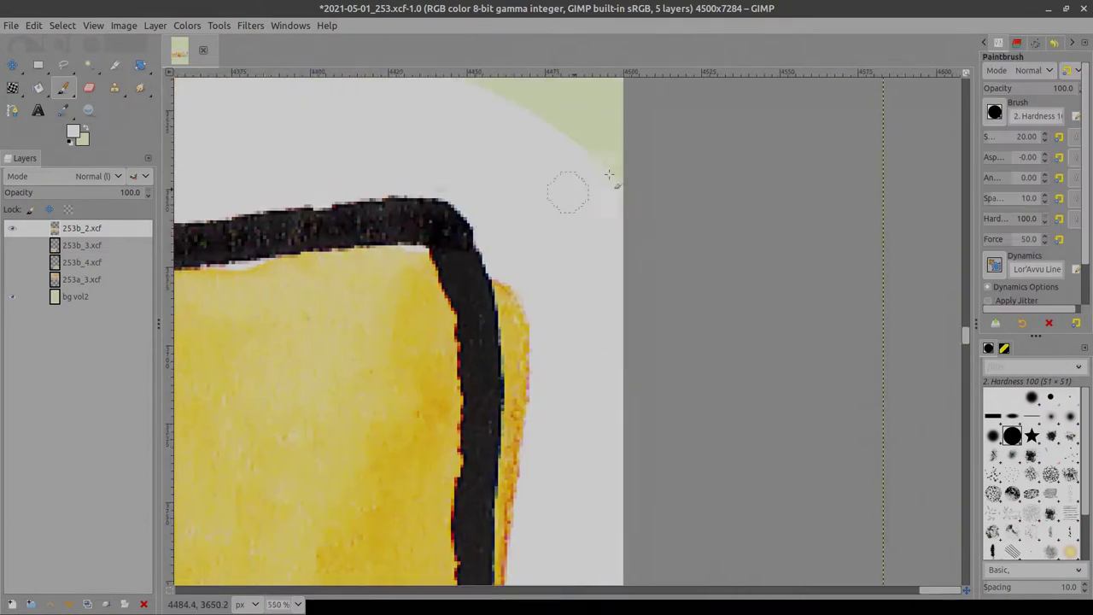
scroll(524, 504, "down", 3)
scroll(542, 495, "down", 5)
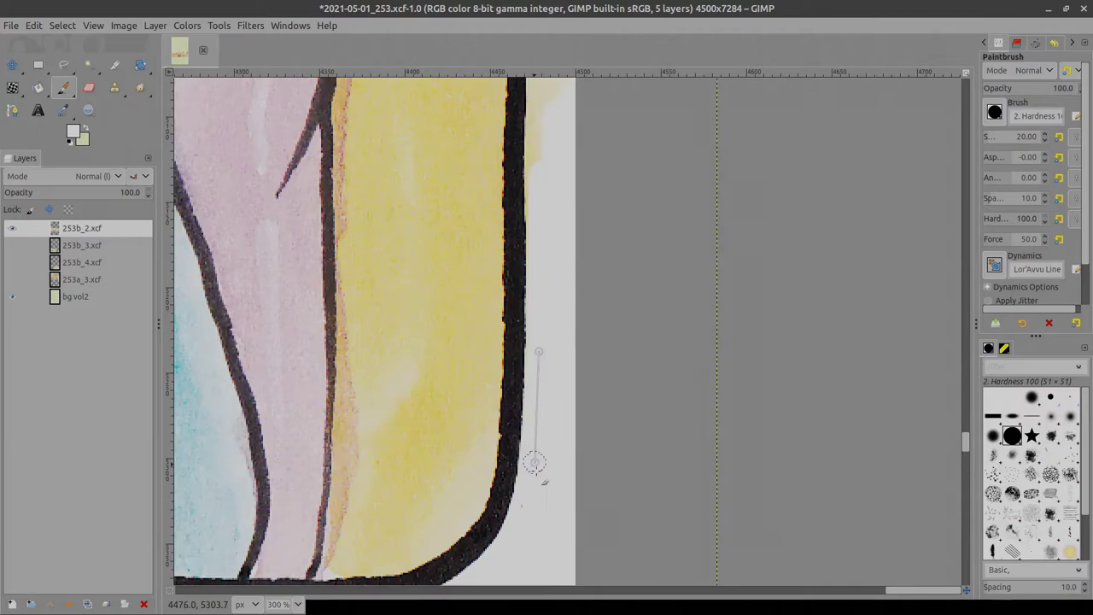
scroll(542, 495, "up", 2)
scroll(524, 276, "down", 10)
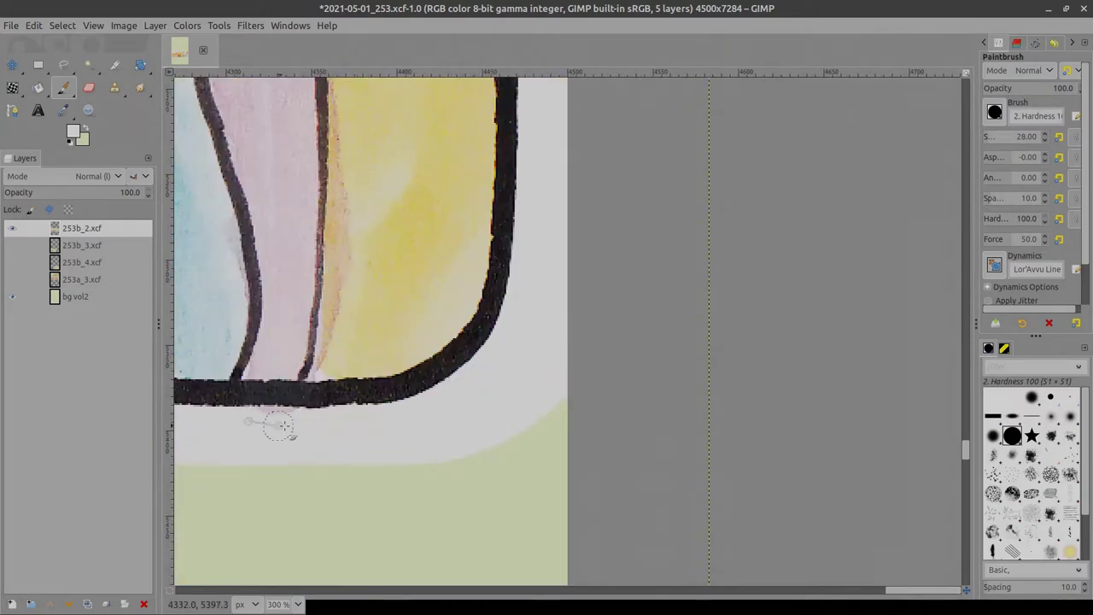
scroll(512, 382, "left", 15)
scroll(512, 382, "up", 10)
scroll(488, 159, "right", 5)
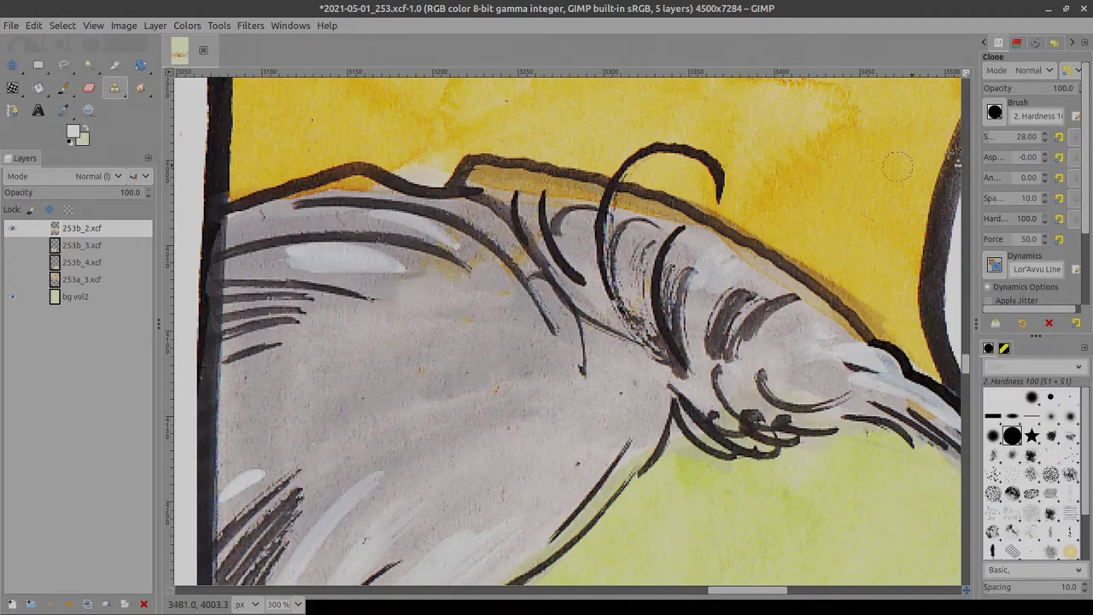
scroll(468, 289, "down", 5)
key("p")
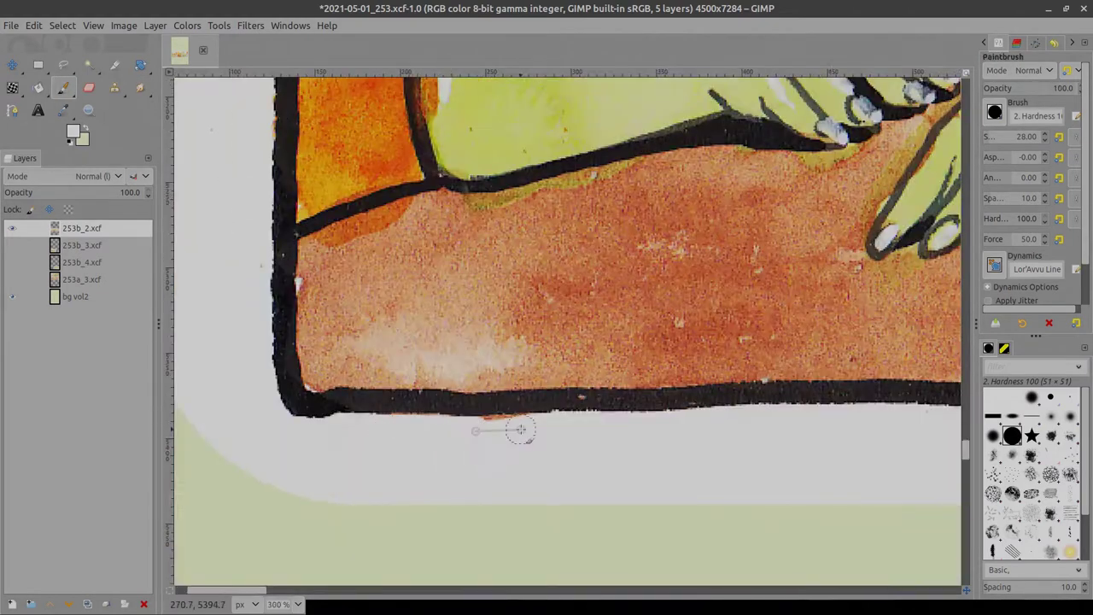
key("shift+ctrl+j")
left_click(11, 262)
- Merge the selected scan layer down into the one below
key("f")
right_click(81, 262)
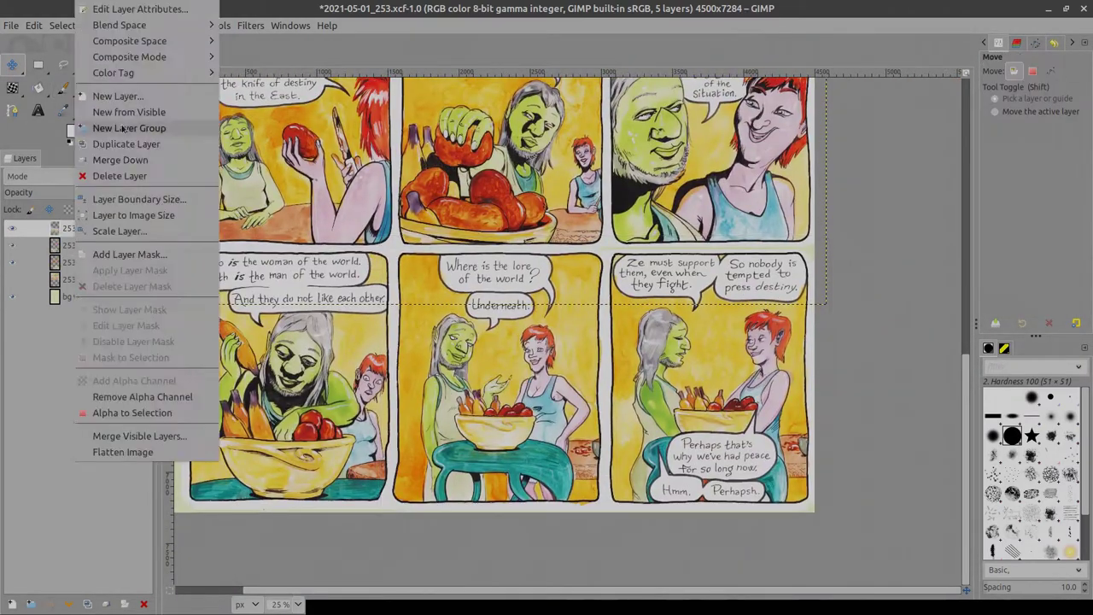
left_click(111, 176)
scroll(547, 342, "up", 5)
key("p")
- Paint white over the yellow bleeds along the white gutters
scroll(415, 361, "up", 3)
scroll(478, 341, "down", 5)
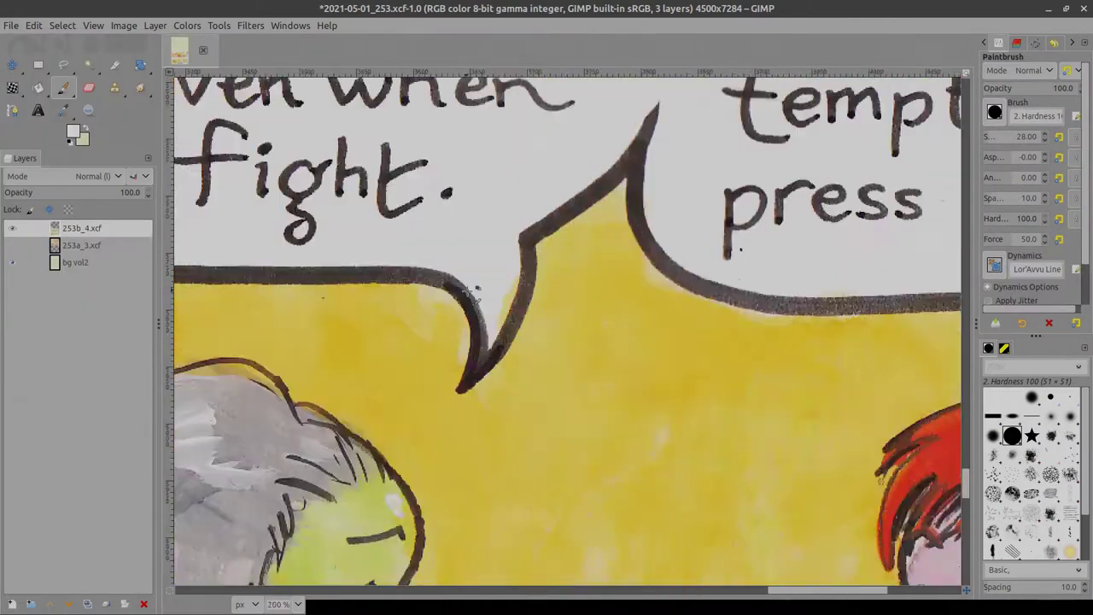
scroll(357, 359, "up", 2)
scroll(357, 360, "right", 10)
scroll(517, 457, "up", 1)
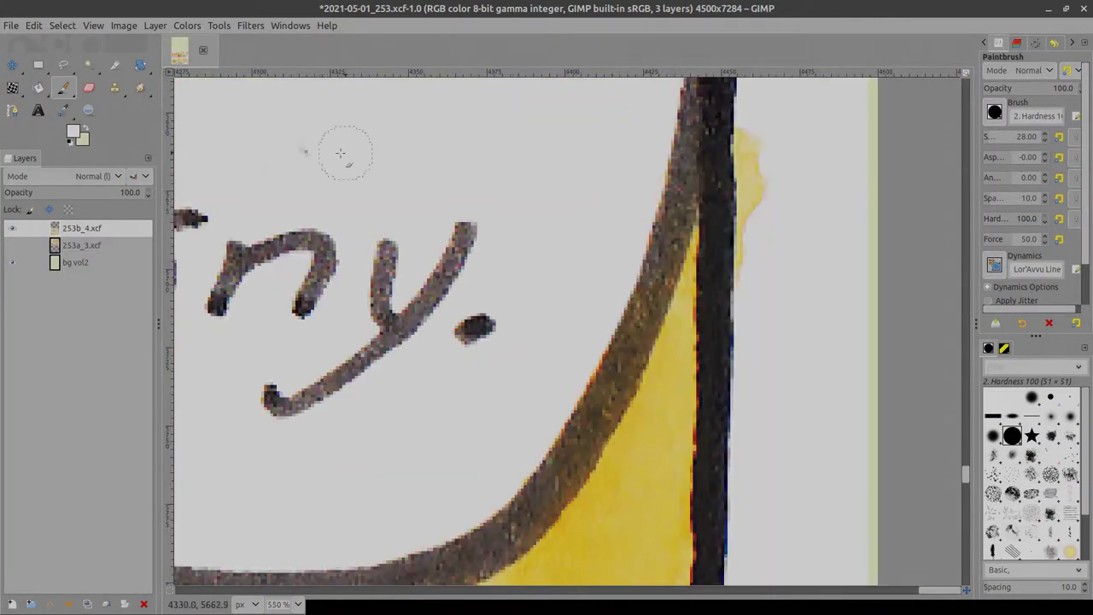
scroll(340, 153, "down", 4)
scroll(623, 305, "up", 1)
scroll(547, 342, "left", 10)
scroll(300, 306, "up", 3)
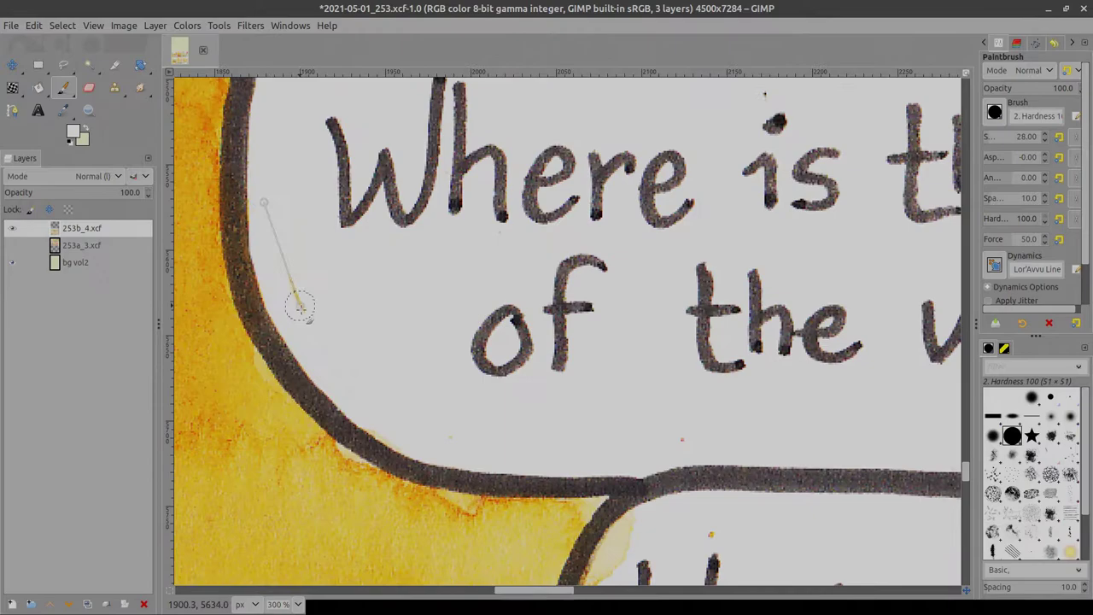
scroll(508, 316, "down", 5)
scroll(508, 316, "right", 2)
scroll(589, 500, "down", 3)
scroll(513, 427, "down", 3)
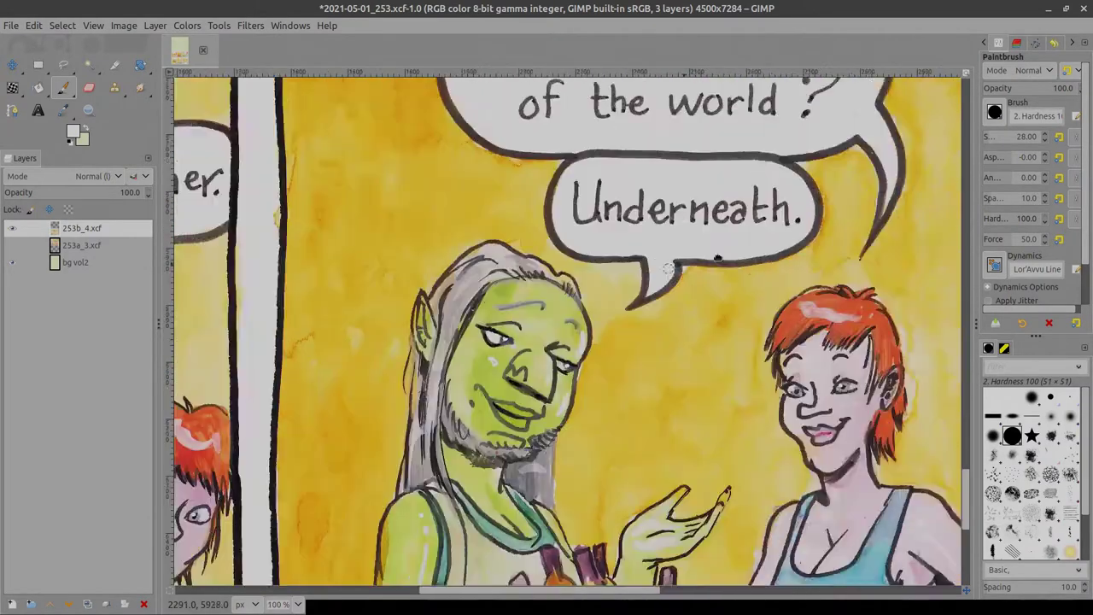
scroll(457, 410, "up", 3)
scroll(519, 285, "down", 15)
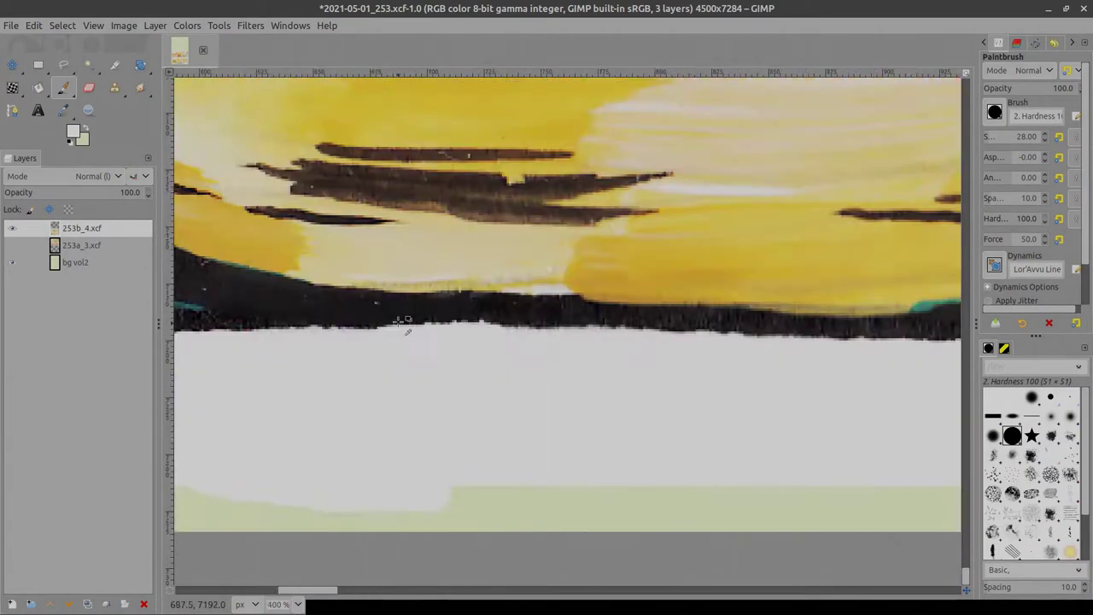
- Touch up dark panel border lines in black, then return to white paint
key("x")
scroll(651, 350, "up", 1)
scroll(727, 331, "down", 2)
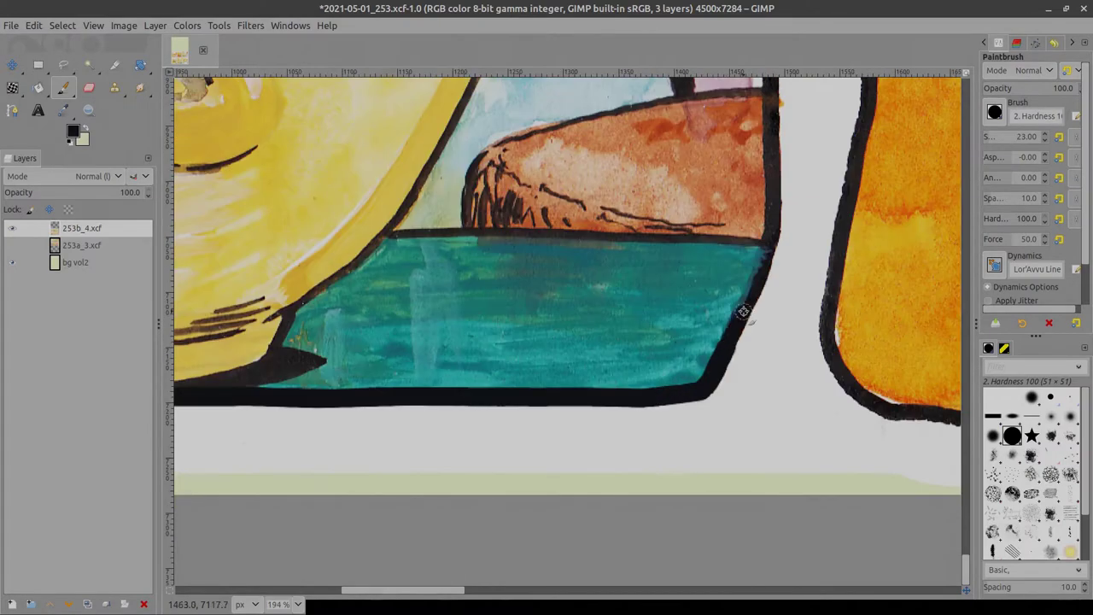
scroll(891, 245, "down", 2)
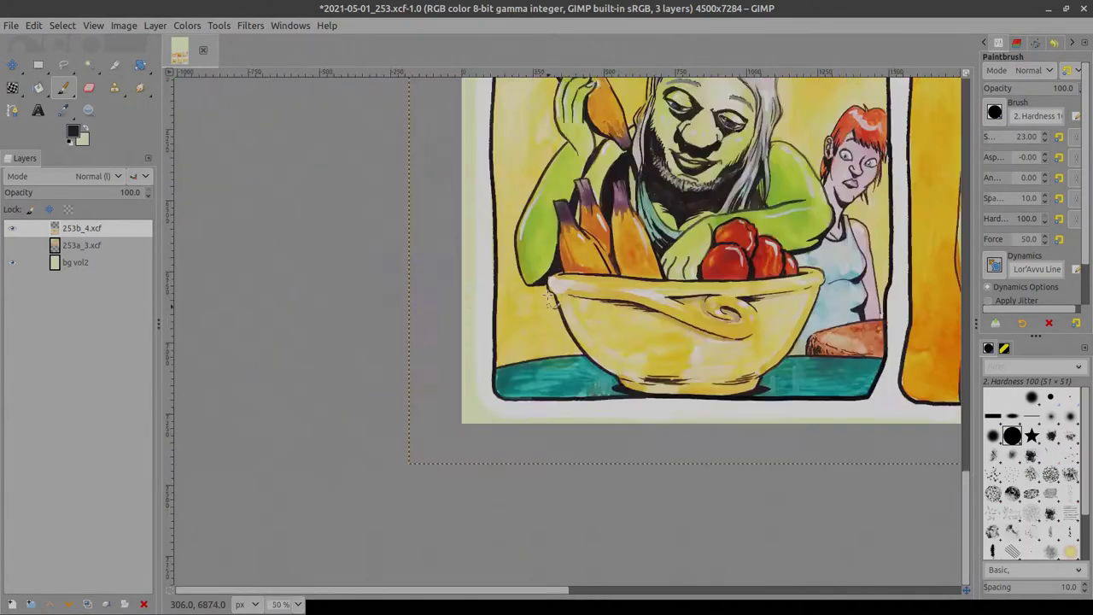
scroll(501, 361, "up", 2)
scroll(466, 441, "up", 6)
key("x")
scroll(451, 205, "up", 15)
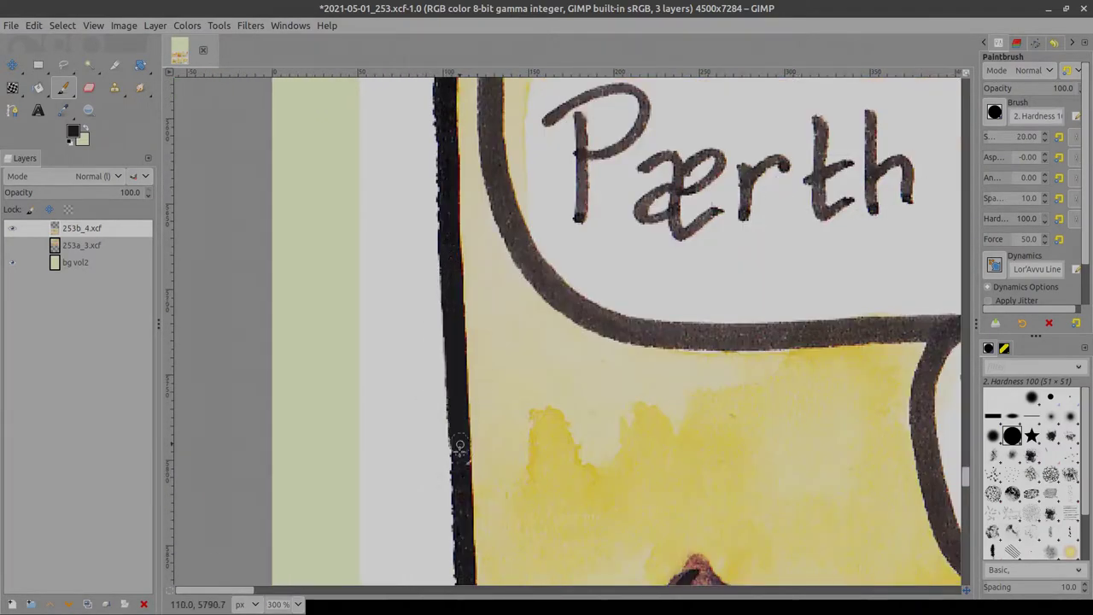
scroll(551, 216, "down", 2)
- Paint out the remaining specks along the speech-bubble edges and panel borders
key("z")
scroll(551, 215, "up", 1)
key("p")
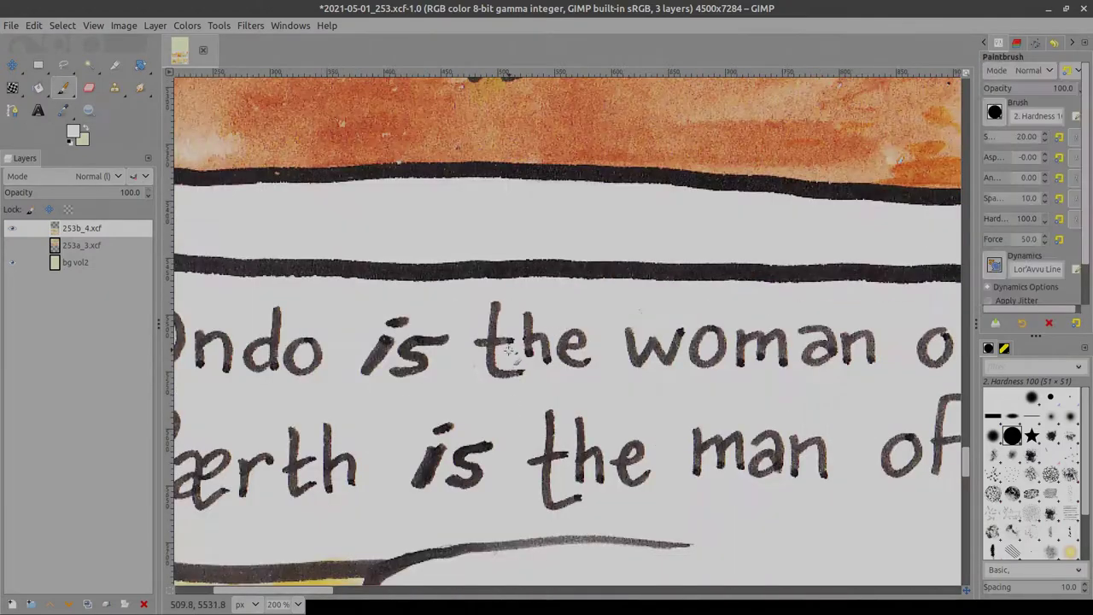
scroll(551, 215, "down", 1)
scroll(427, 342, "right", 5)
scroll(287, 385, "up", 2)
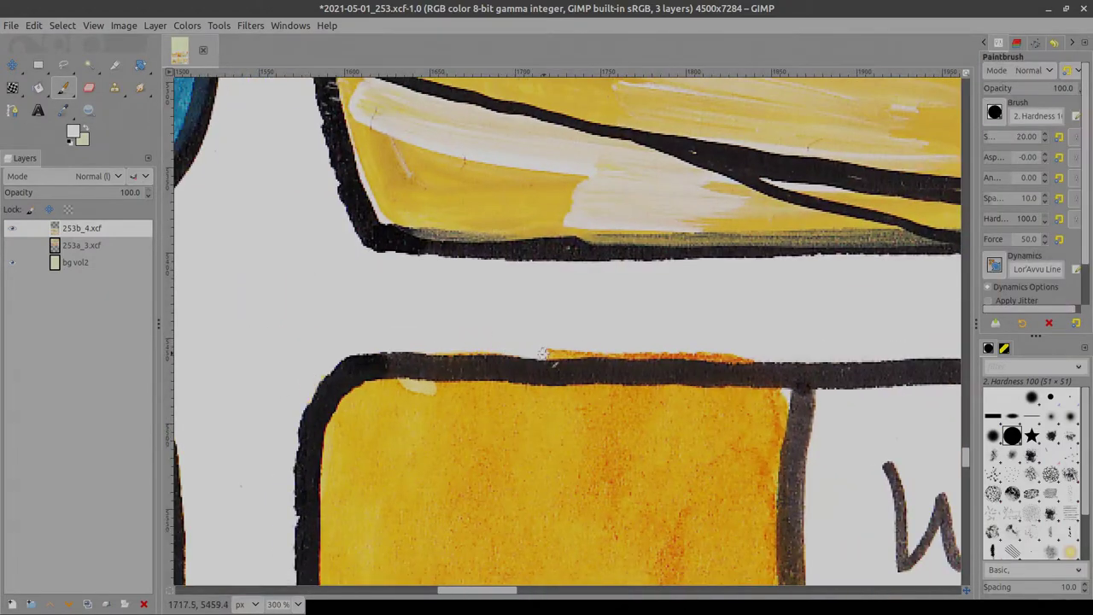
scroll(723, 353, "down", 4)
scroll(723, 353, "up", 3)
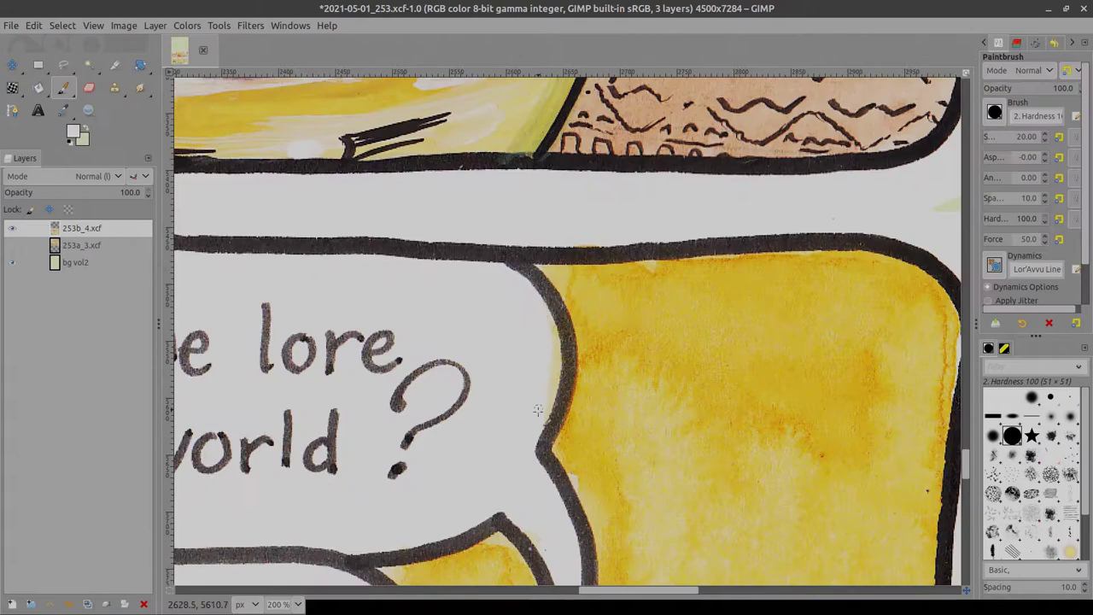
scroll(724, 353, "right", 3)
key("z")
scroll(724, 325, "down", 4)
key("p")
scroll(618, 388, "up", 5)
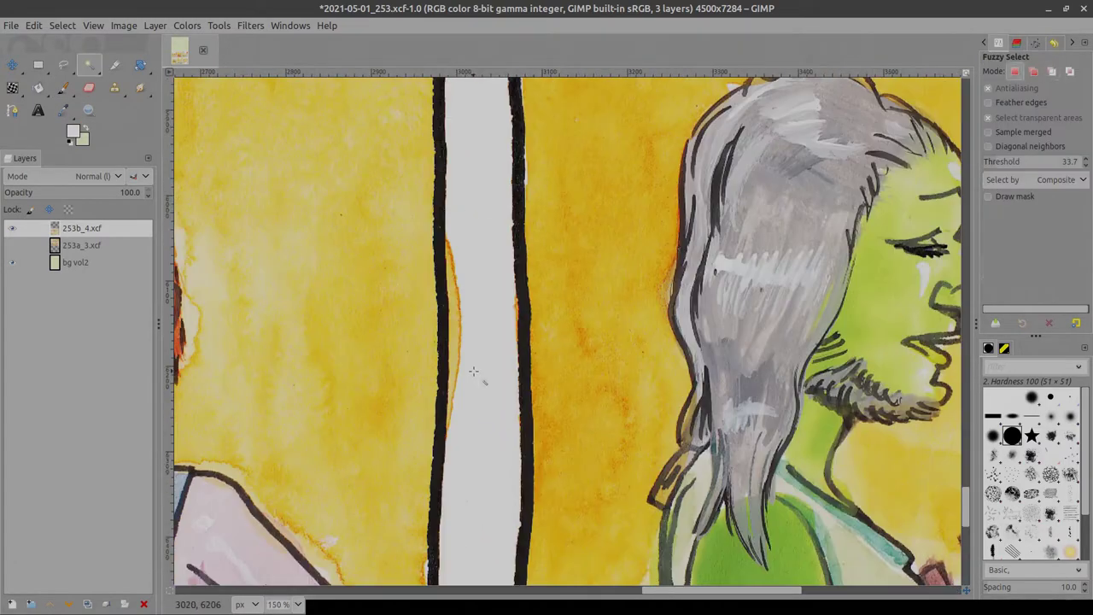
scroll(505, 503, "down", 3)
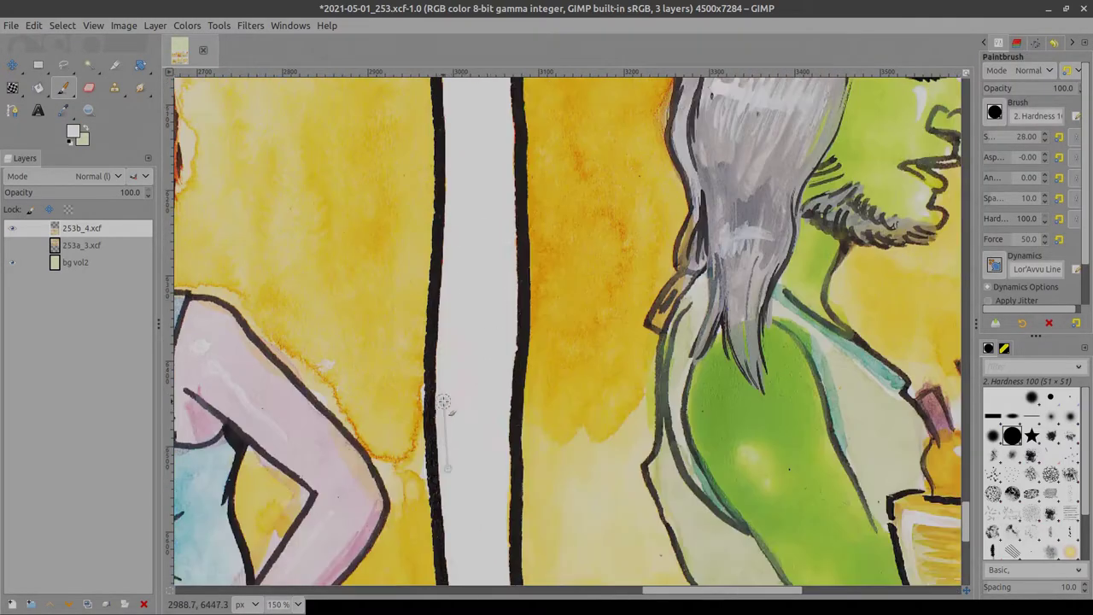
scroll(434, 234, "up", 3)
scroll(512, 282, "down", 3)
scroll(574, 322, "down", 2)
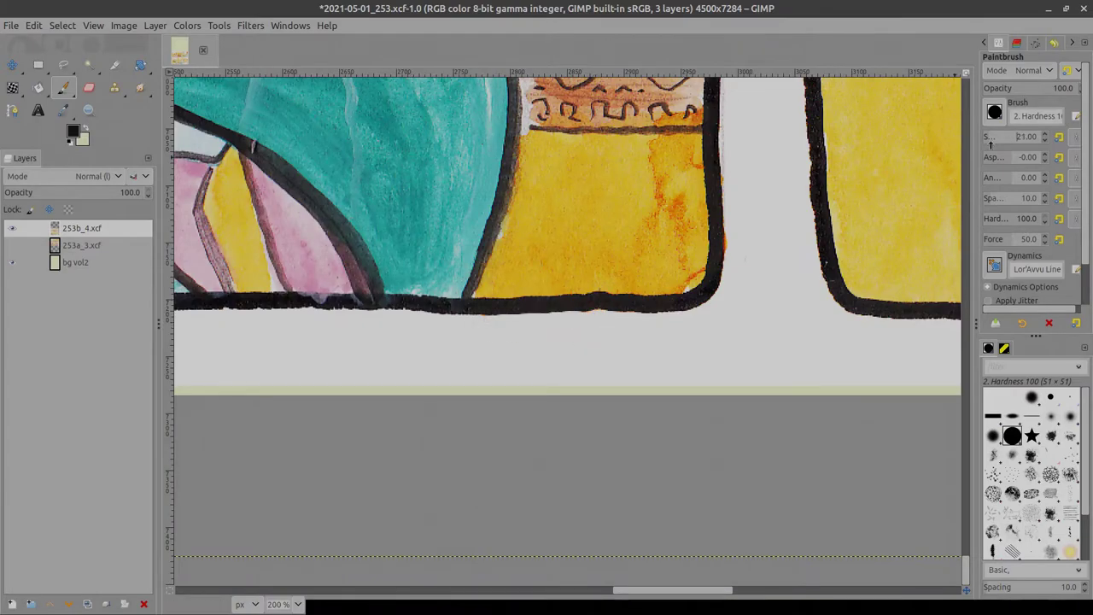
scroll(818, 298, "left", 10)
scroll(635, 415, "up", 6)
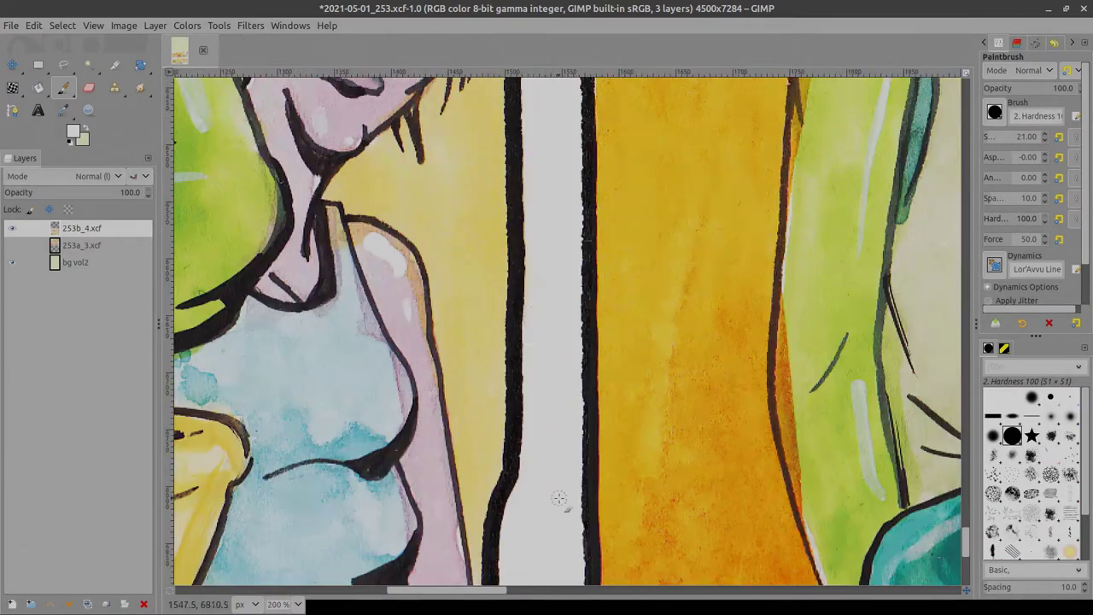
scroll(558, 498, "down", 4)
scroll(595, 361, "up", 5)
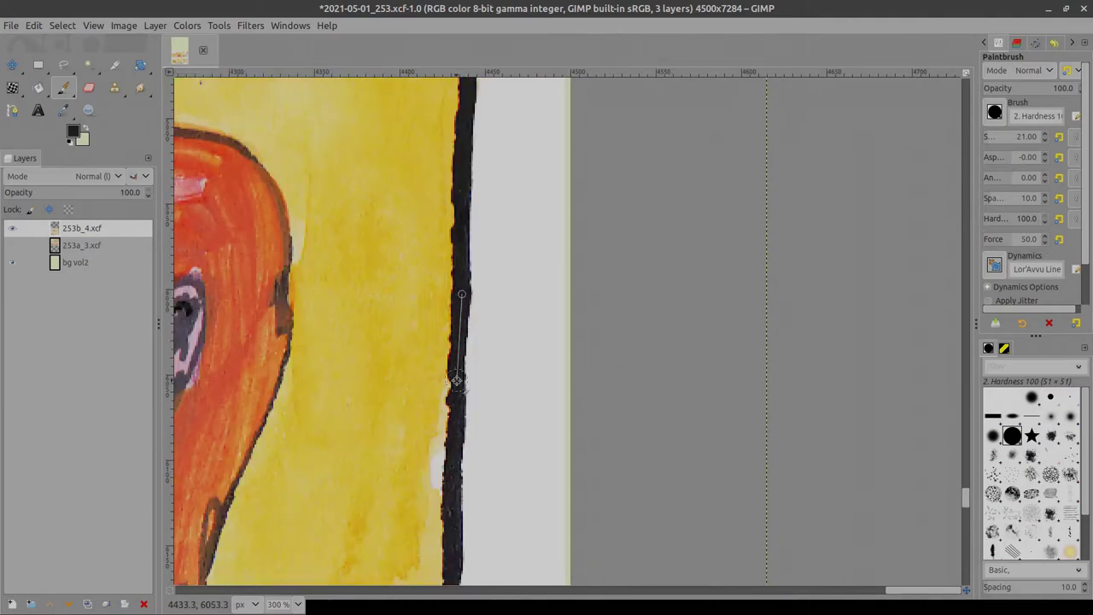
- Remove the 253b_4 layer, leaving the page with two layers
scroll(495, 378, "down", 3)
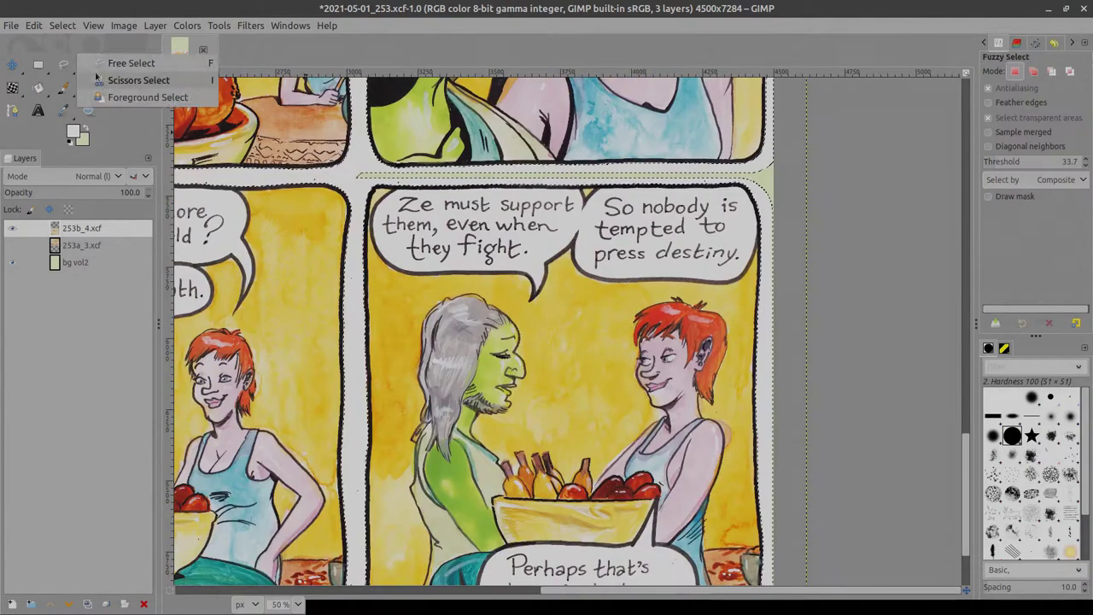
left_click(89, 64)
scroll(384, 256, "down", 2)
scroll(547, 256, "up", 3)
scroll(547, 257, "up", 3)
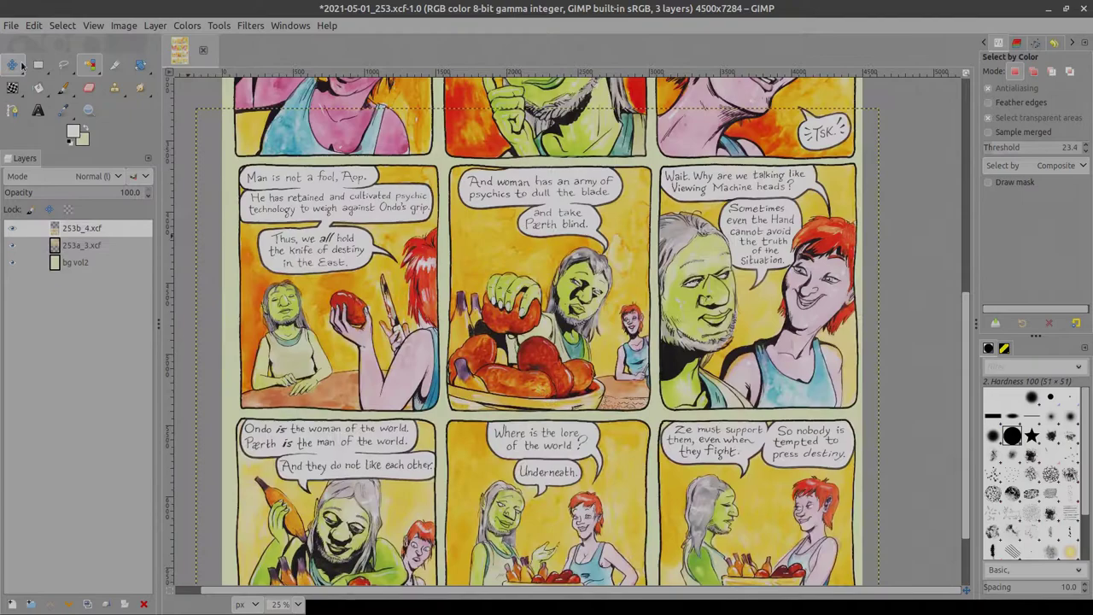
key("m")
scroll(617, 329, "down", 4)
scroll(512, 282, "up", 5)
key("r")
scroll(512, 282, "down", 4)
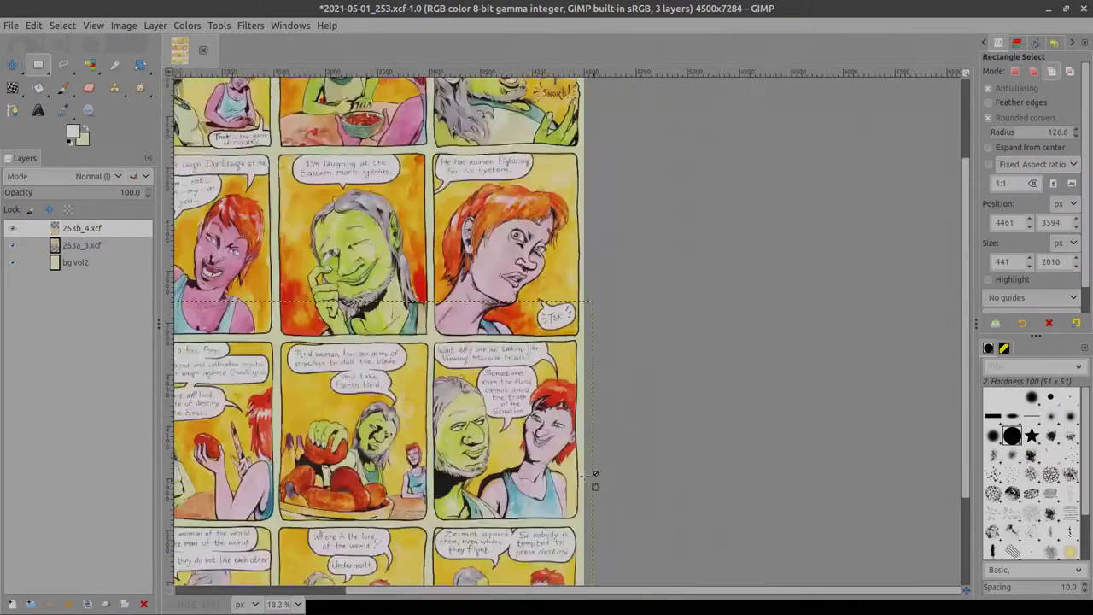
key("ctrl+z")
scroll(512, 282, "up", 6)
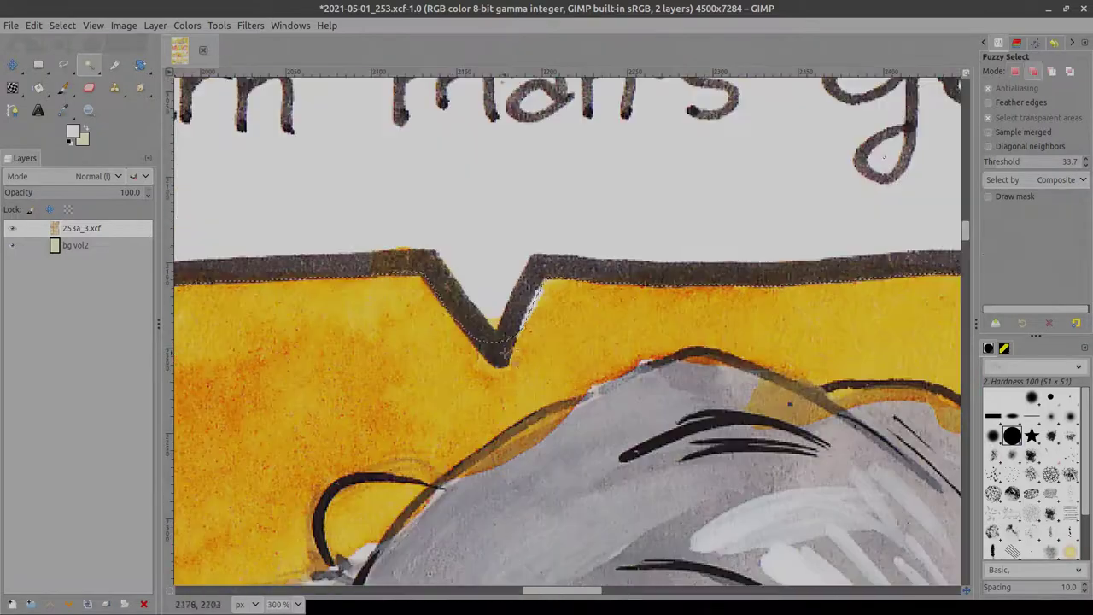
- Trace a speech bubble with Free Select and bring up the 253a_2.xcf-15.0 scan
key("f")
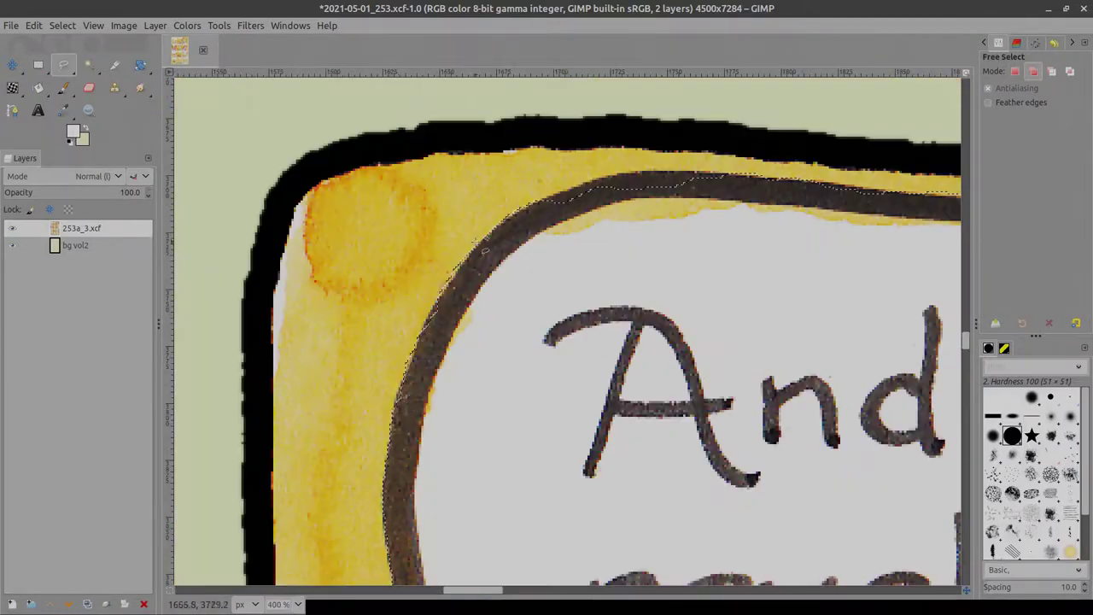
right_click(708, 176)
key("Escape")
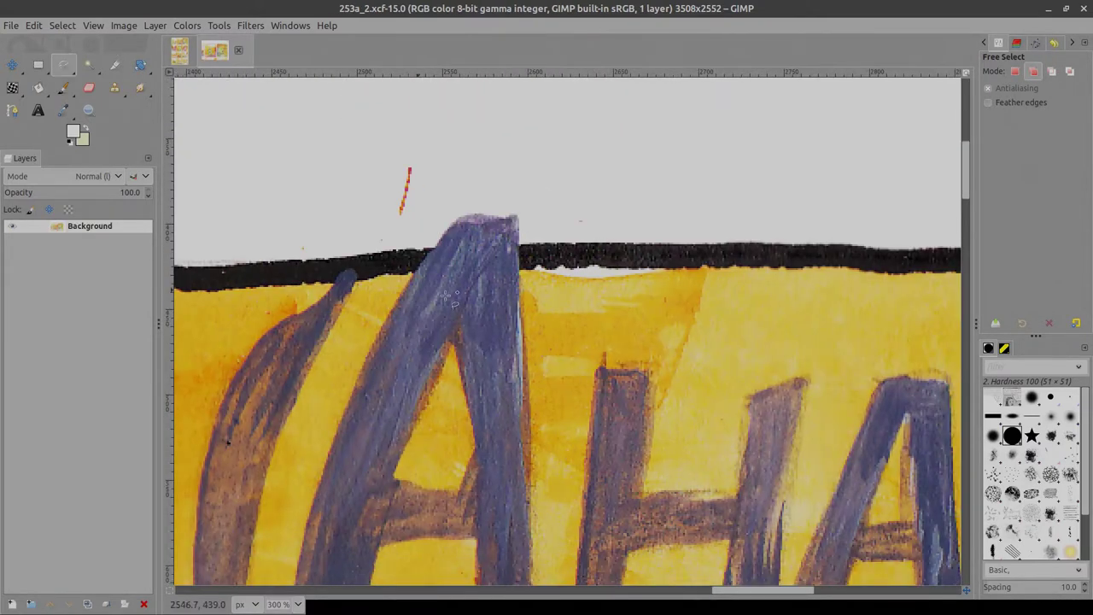
- Paste the copied purple paint piece into the comic page and drag it onto the left stroke's top
scroll(446, 297, "up", 1)
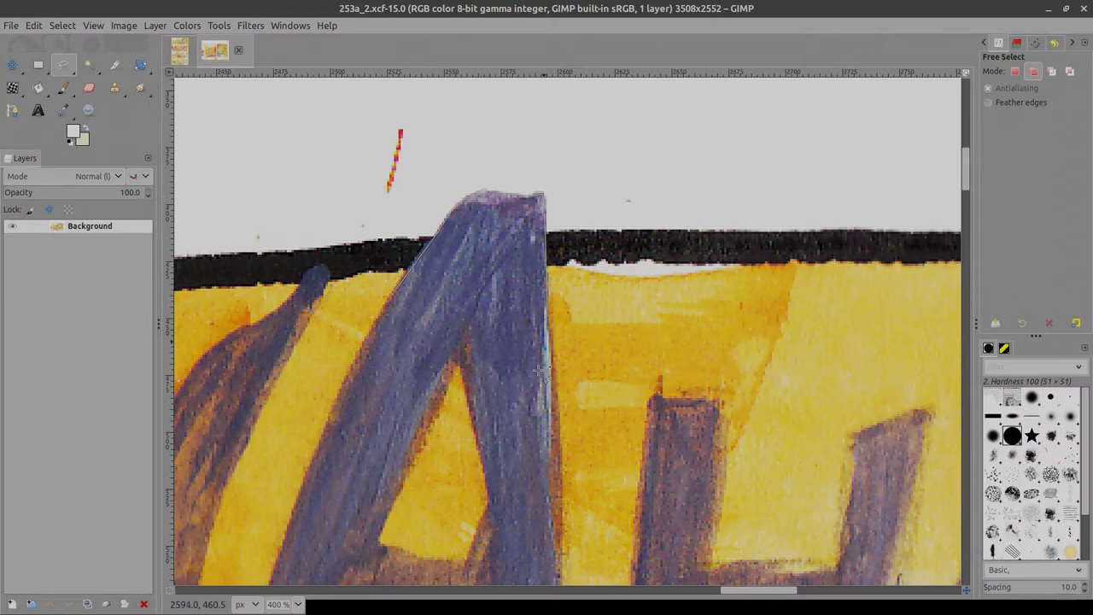
left_click(182, 51)
key("ctrl+v")
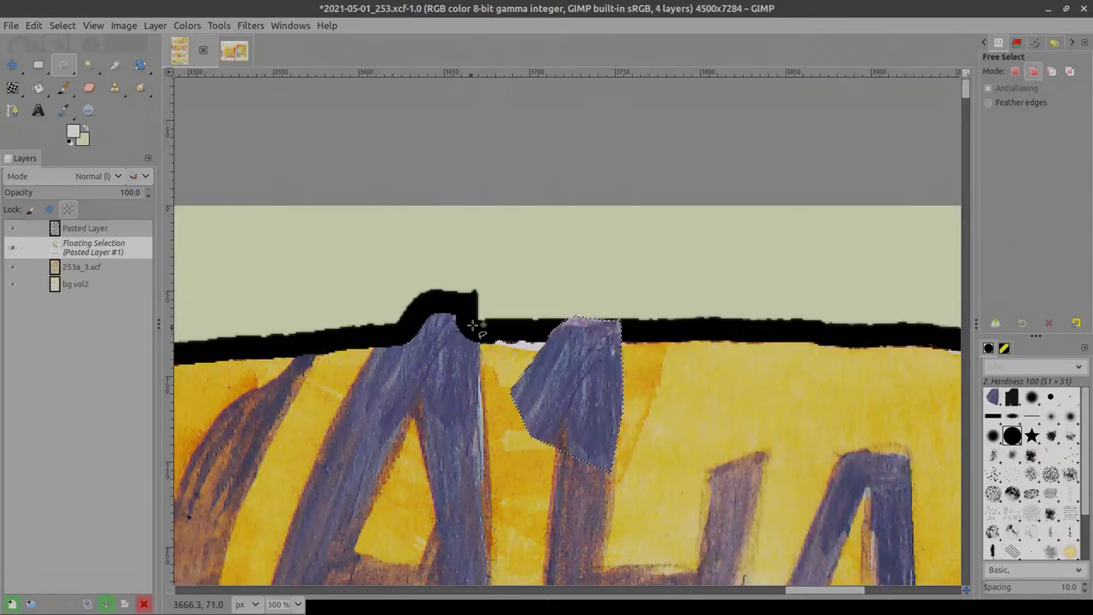
key("m")
left_click_drag(588, 389, 446, 360)
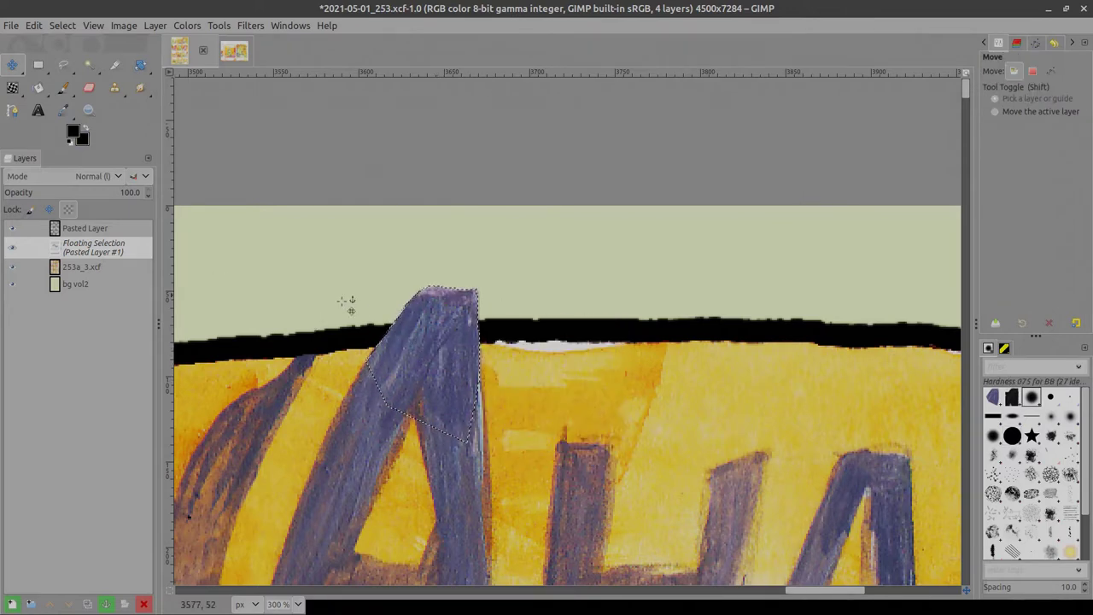
- Nudge the pasted patch down a pixel, comparing placements with undo and redo
scroll(382, 393, "up", 5)
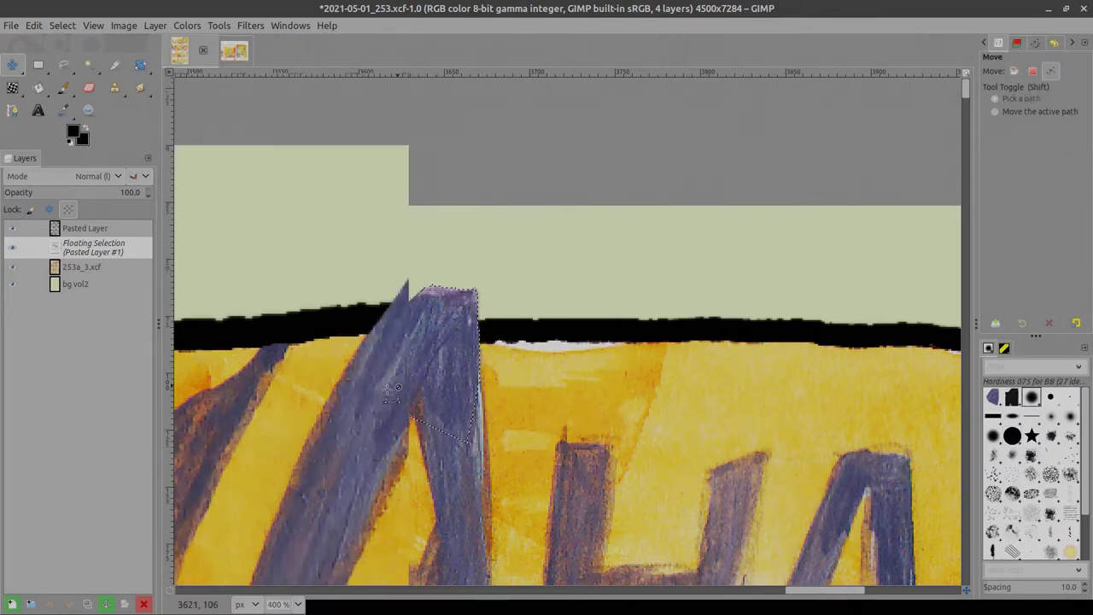
key("Down")
key("Down")
key("Down")
key("Down")
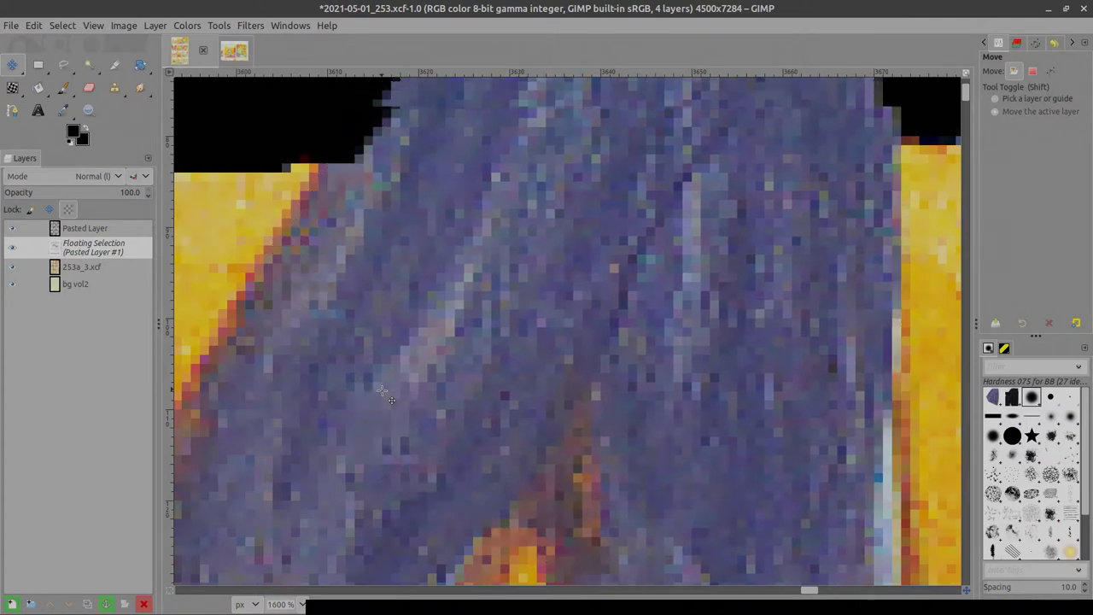
key("ctrl+z")
key("ctrl+y")
key("ctrl+z")
key("ctrl+y")
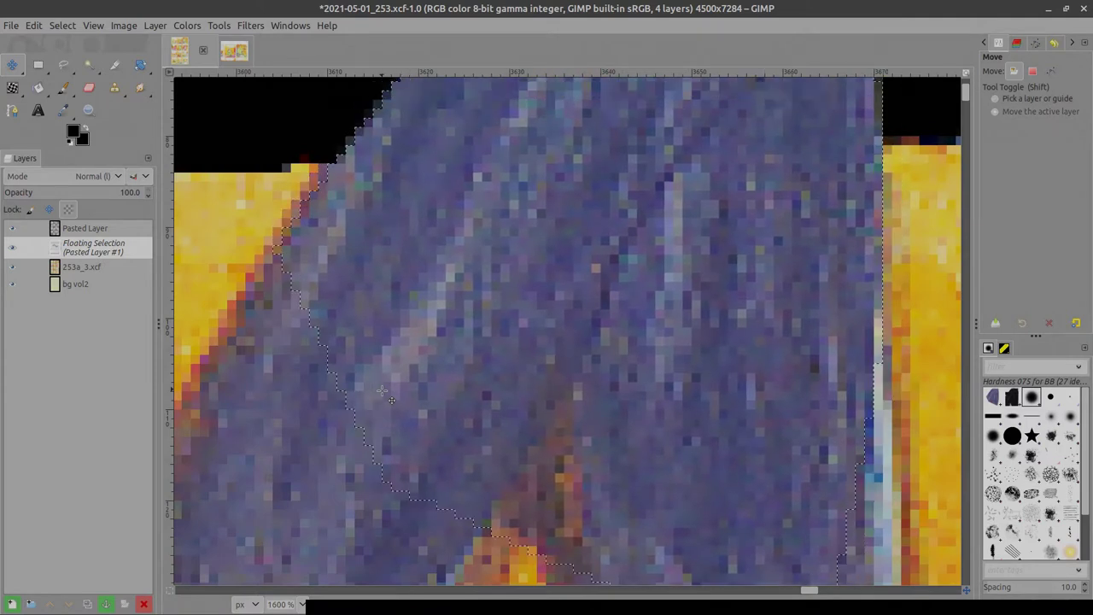
key("ctrl+z")
key("ctrl+y")
scroll(386, 396, "down", 4, "ctrl")
- Anchor the pasted patch into the comic layer and bring up the menu for adjusting the bubbles' tones
key("ctrl+h")
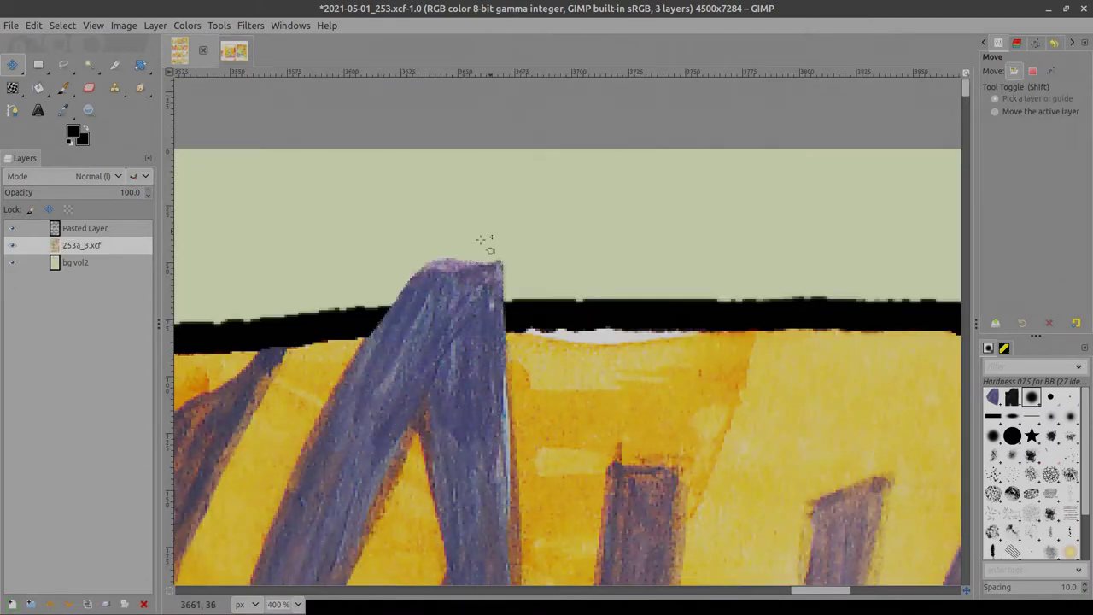
left_click(83, 88)
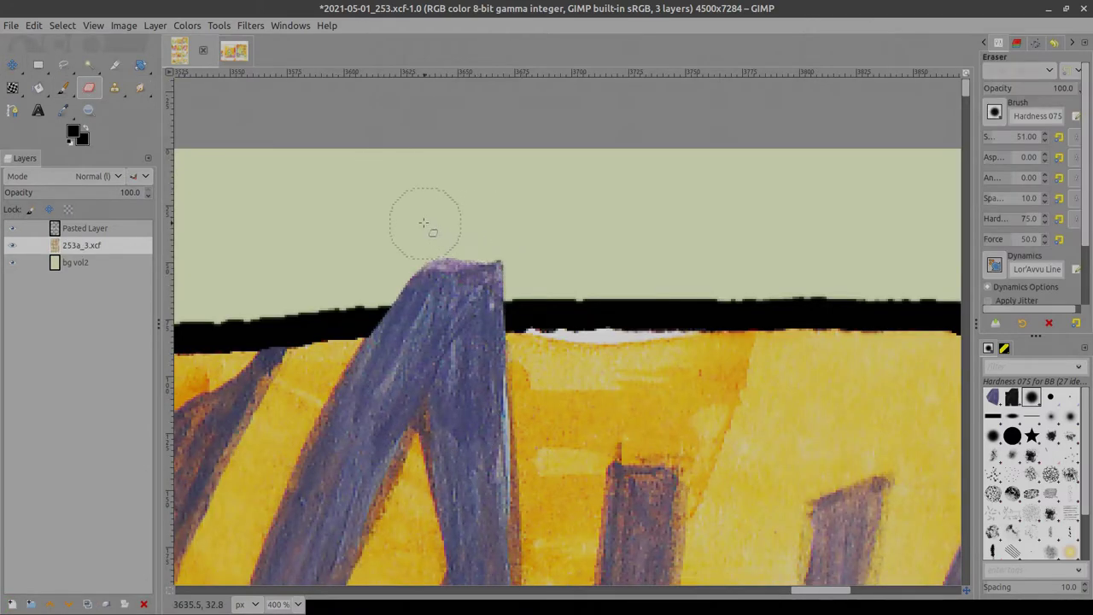
right_click(583, 138)
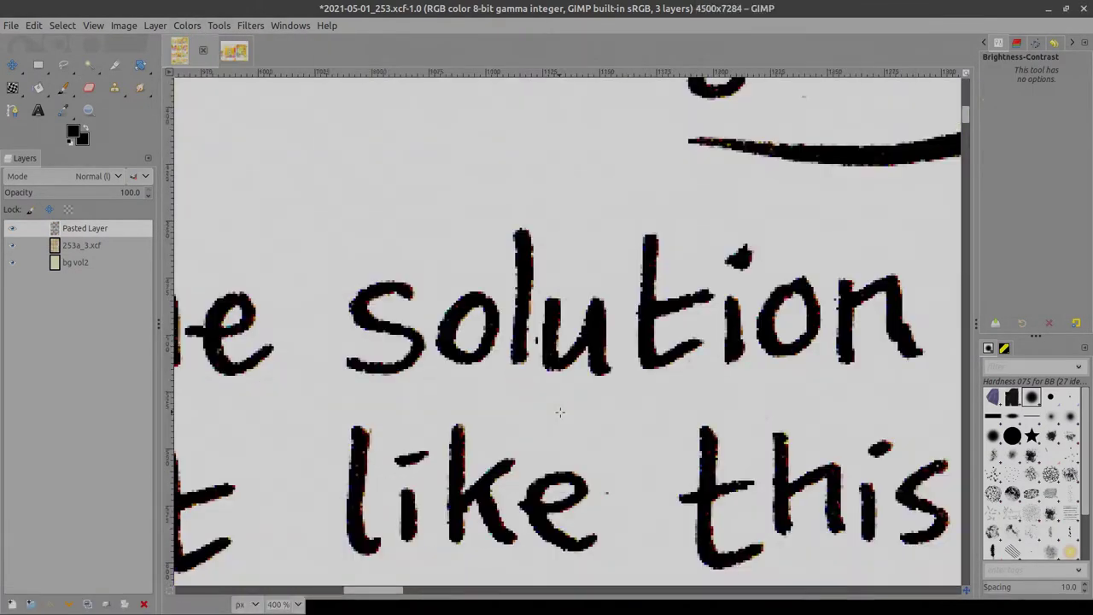
- Set up the Paintbrush with the next harder, smaller brush for touching up the bubbles
key("p")
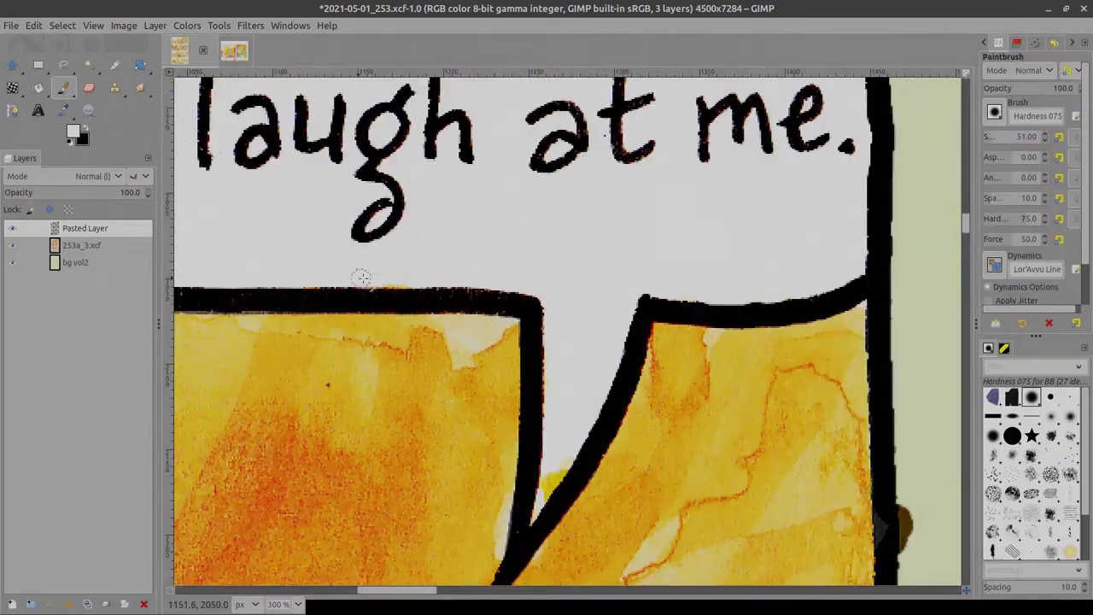
key("period")
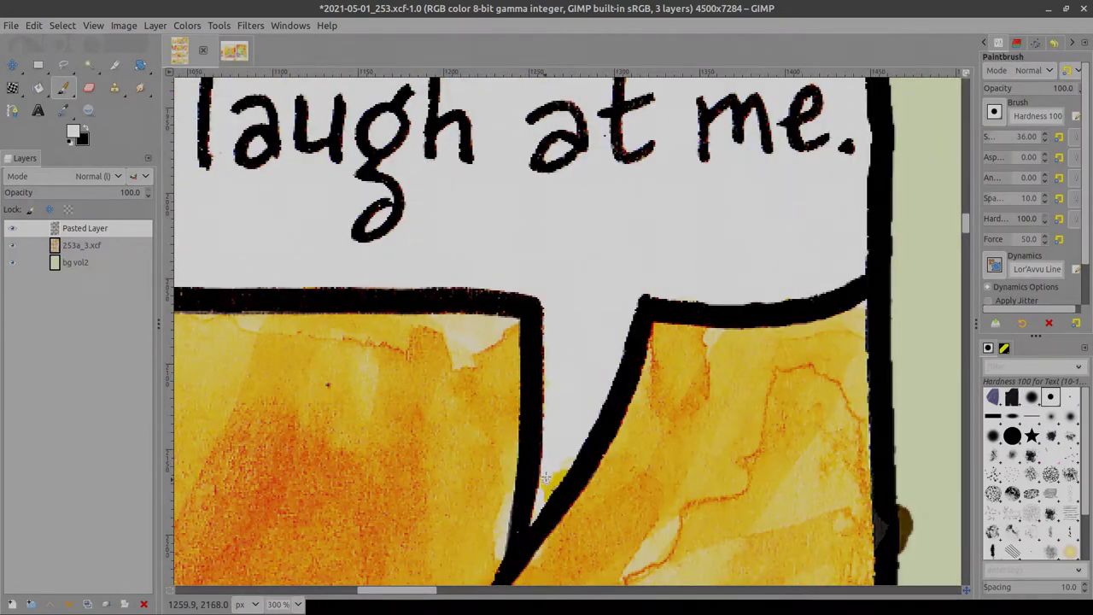
scroll(563, 274, "left", 5)
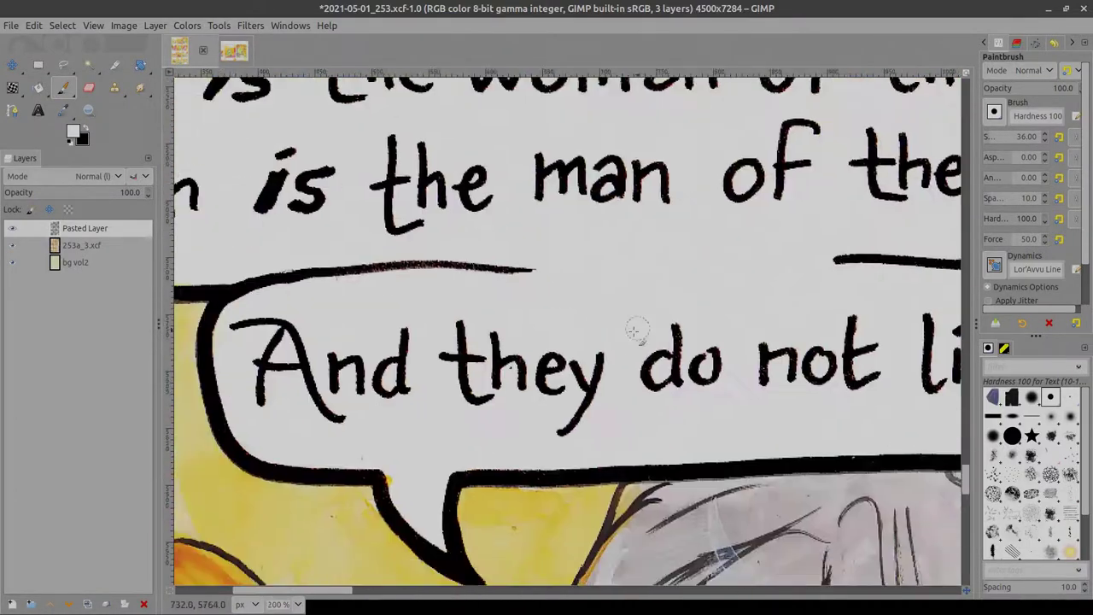
scroll(249, 438, "up", 3)
scroll(249, 438, "down", 6)
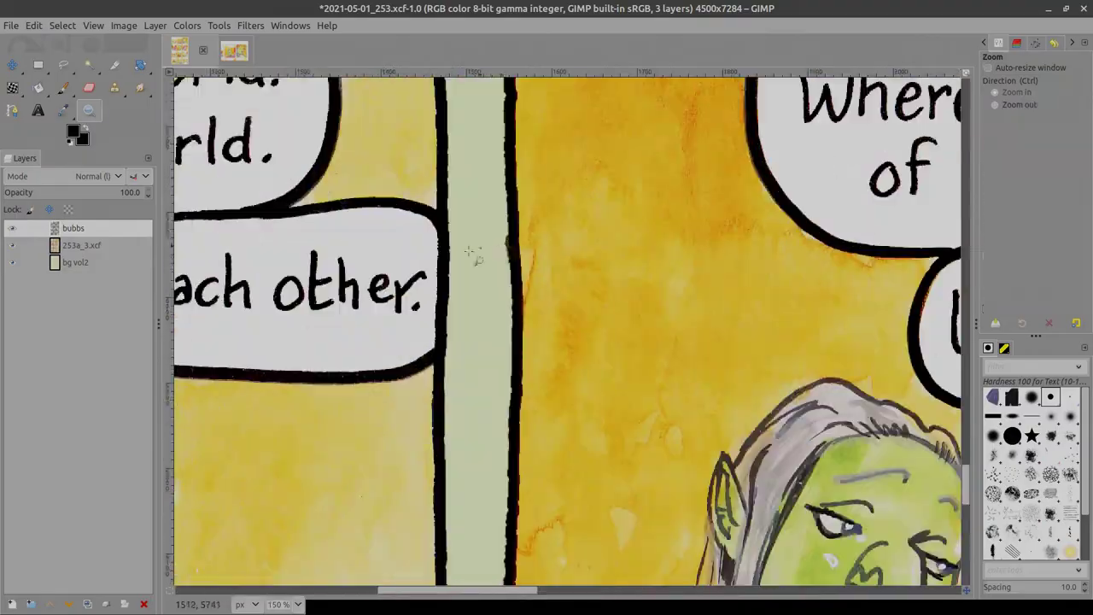
- Pick the bubbs layer, set white as the paint colour, then select the layer above the background
left_click(73, 241)
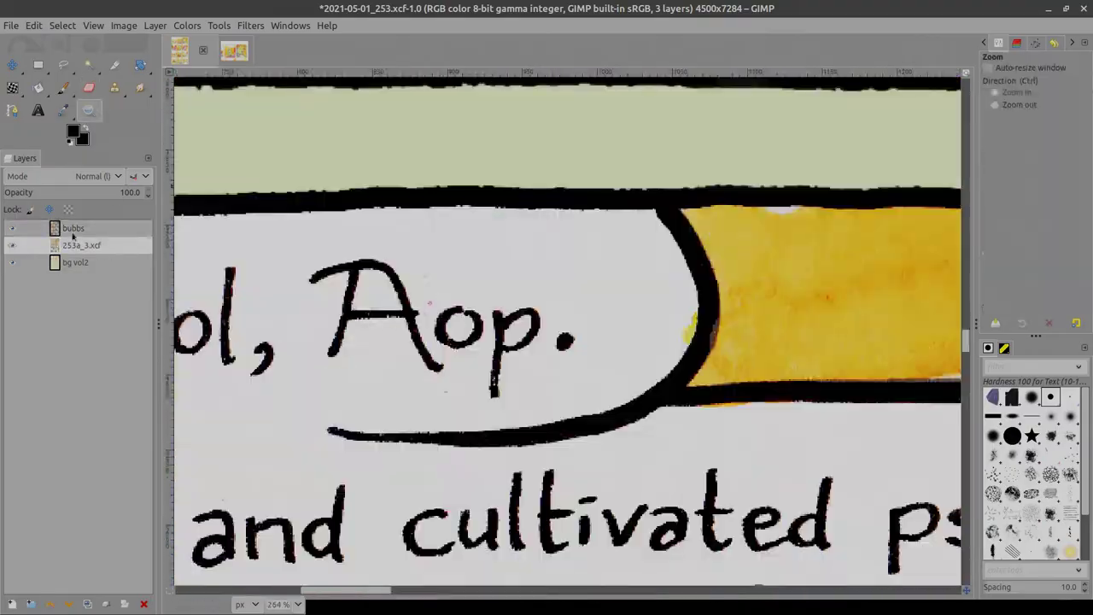
left_click(72, 236)
key("p")
key("x")
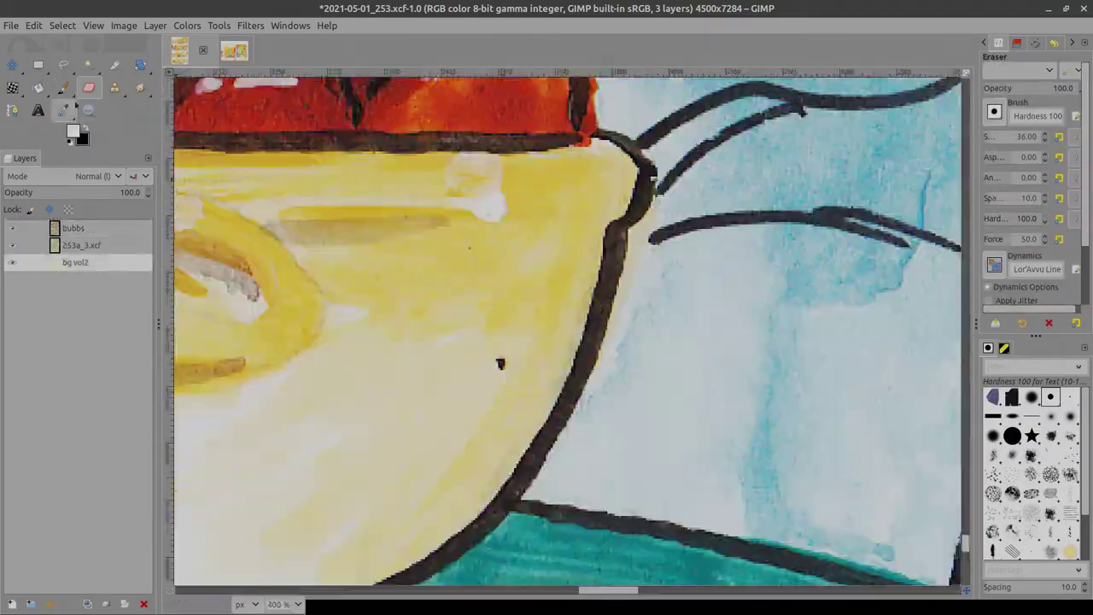
key("c")
key("Page_Up")
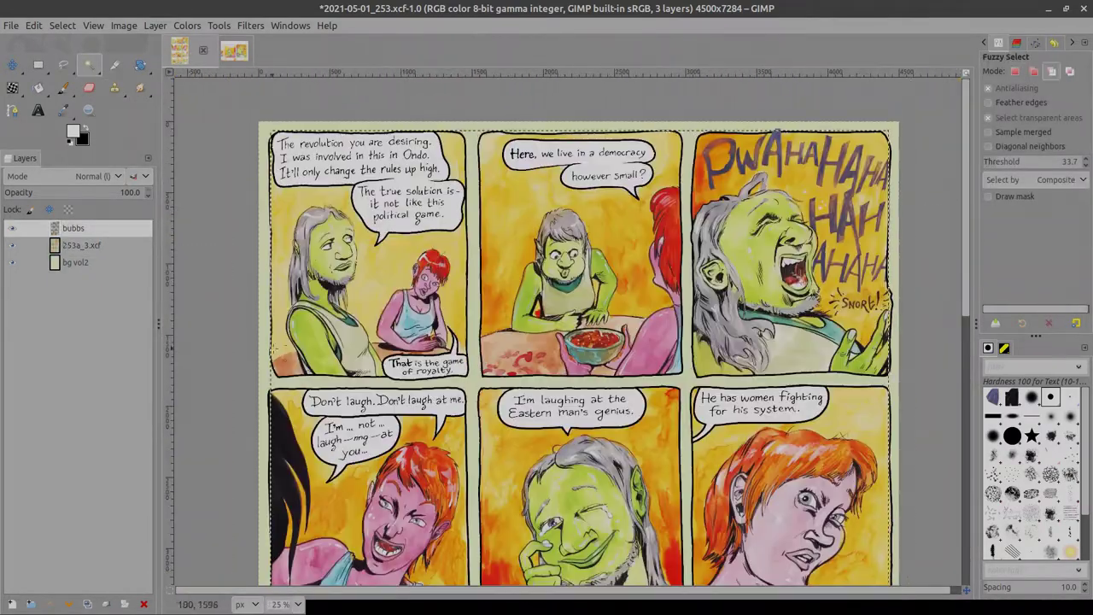
- Shrink the selection, select the lettering by colour, and grow the selection around it
left_click(61, 25)
left_click(98, 225)
left_click(214, 242)
key("shift+o")
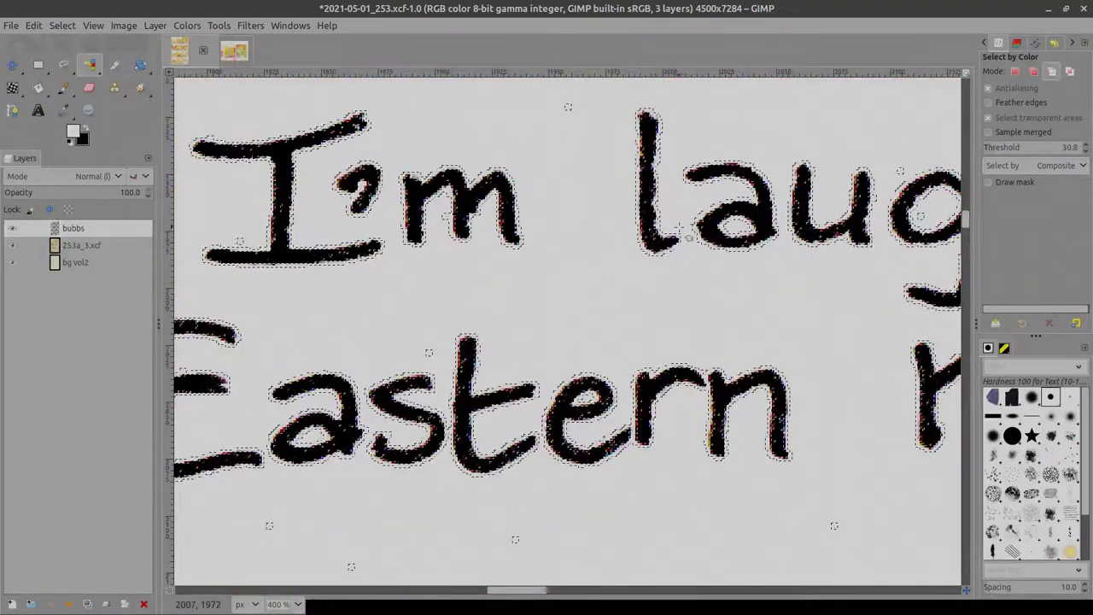
scroll(680, 227, "up", 2)
scroll(640, 371, "down", 6)
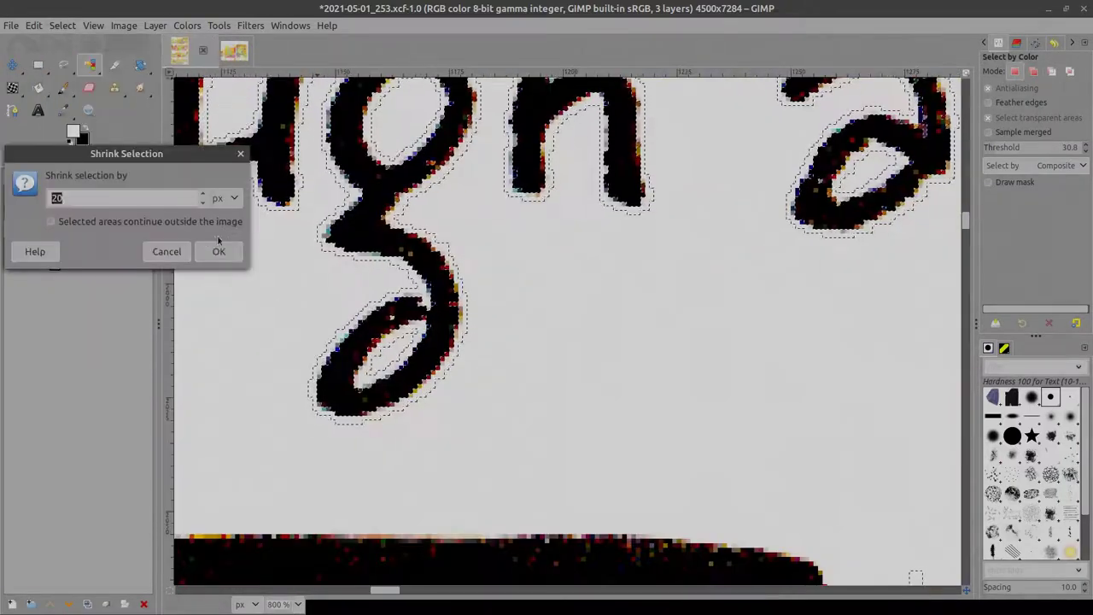
left_click(214, 248)
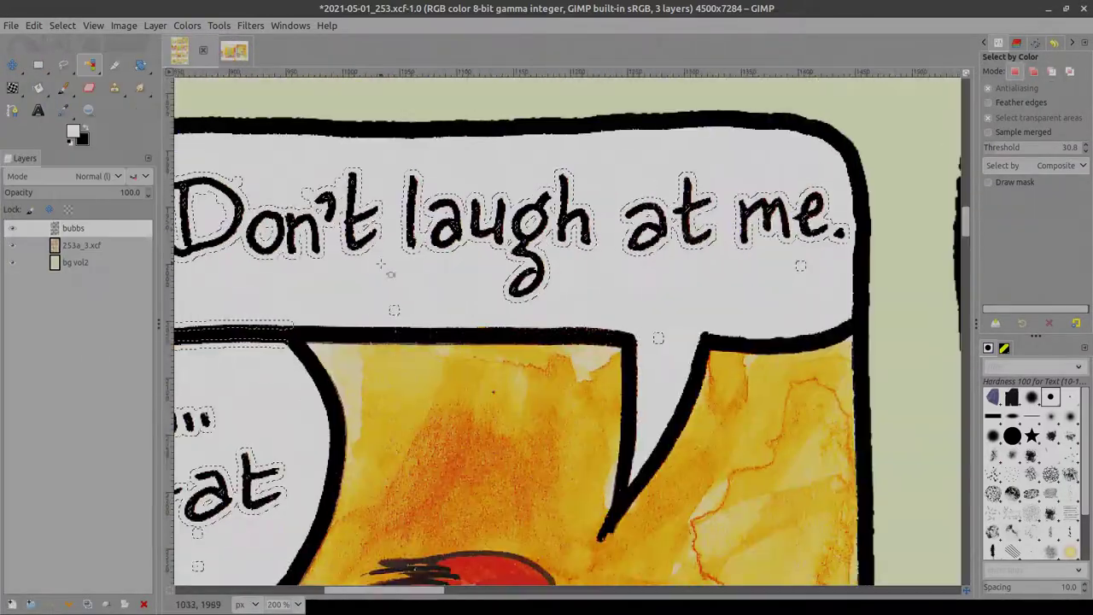
key("shift+e")
scroll(567, 332, "down", 3)
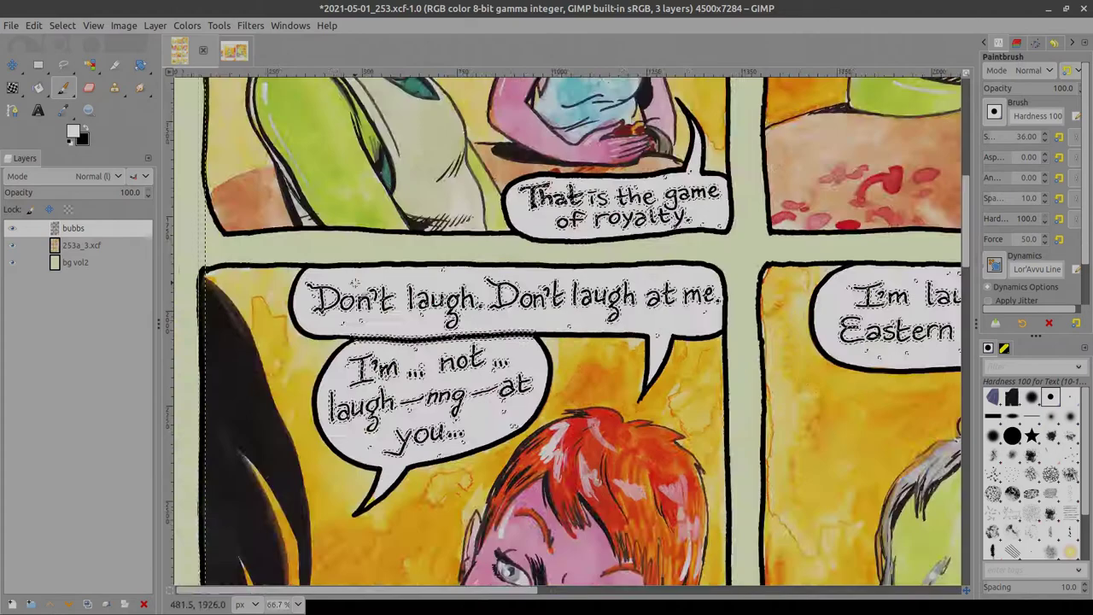
scroll(567, 331, "right", 5)
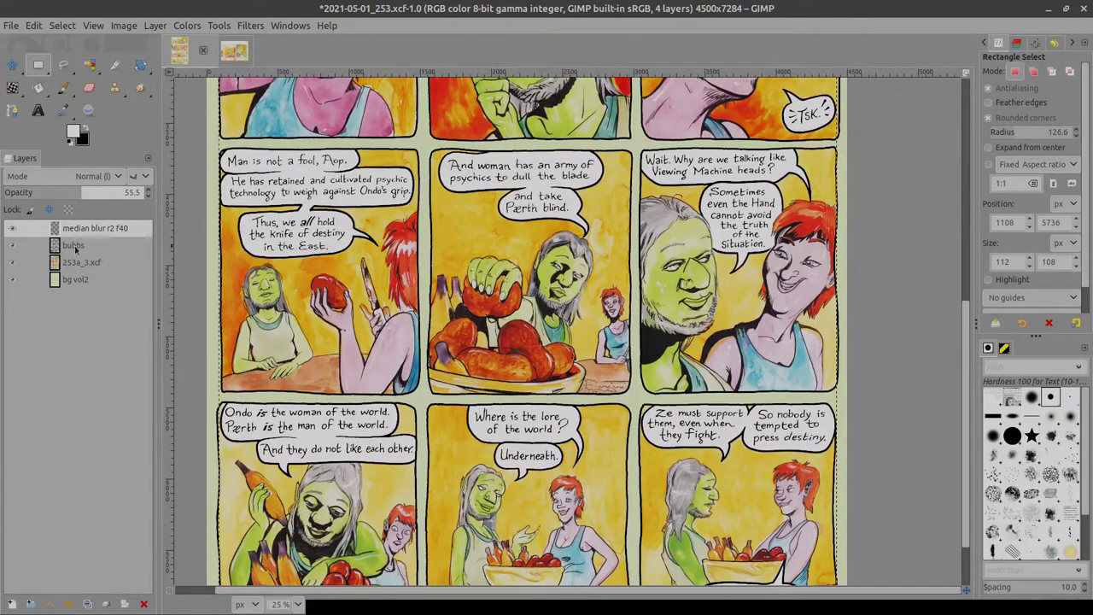
left_click(73, 248)
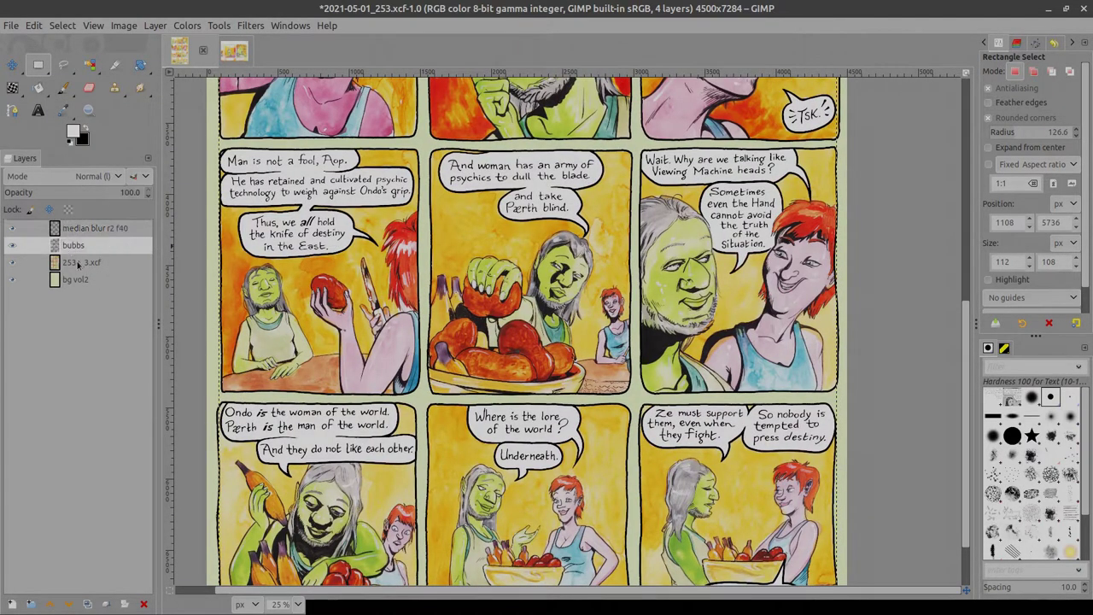
left_click(81, 264)
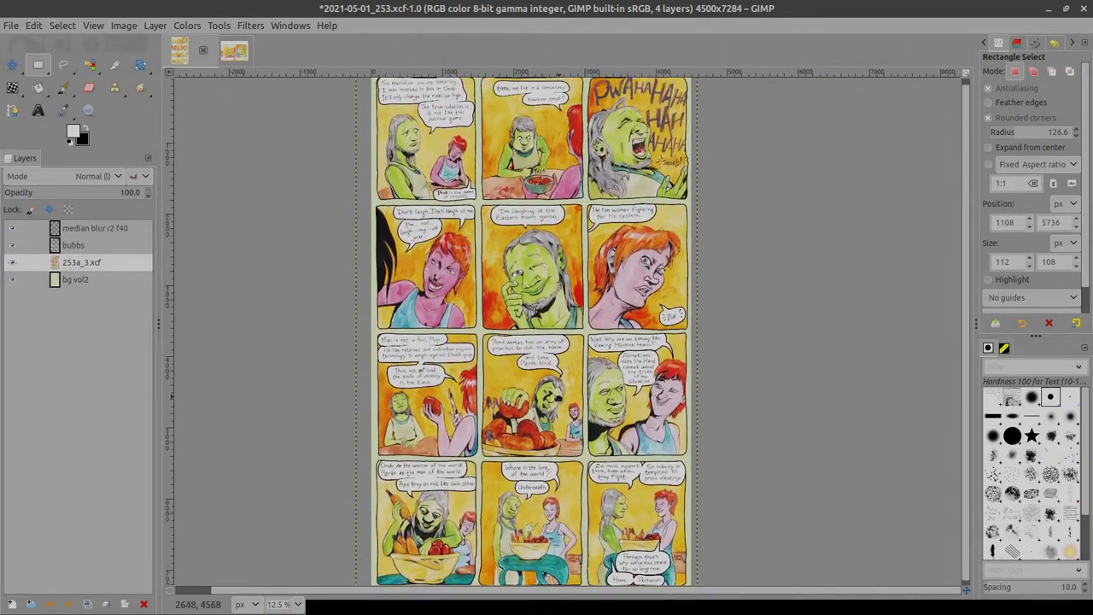
scroll(571, 388, "down", 1)
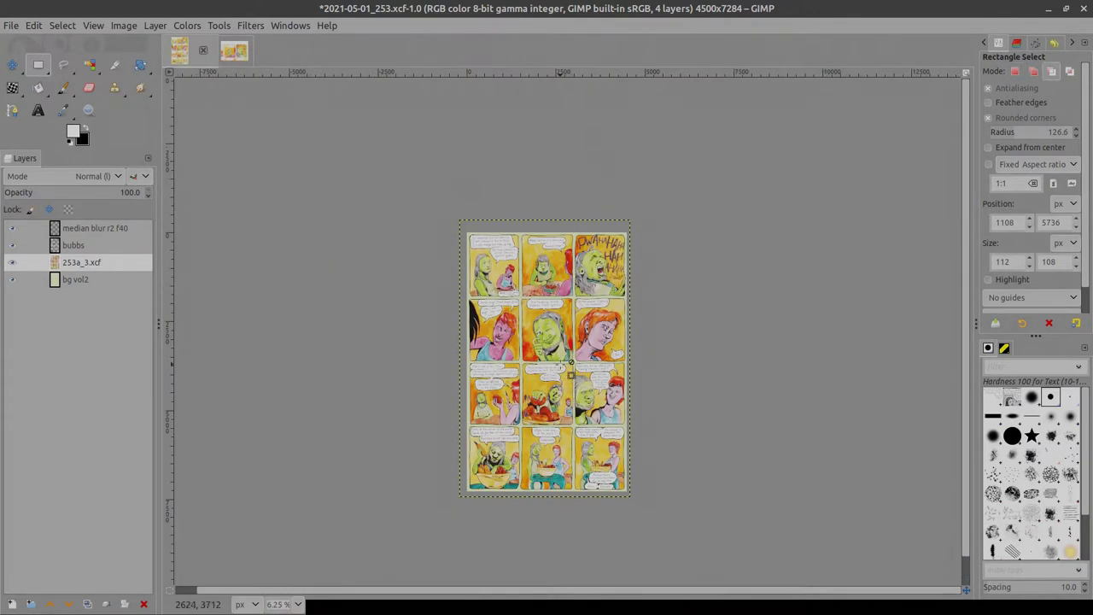
scroll(571, 363, "up", 1)
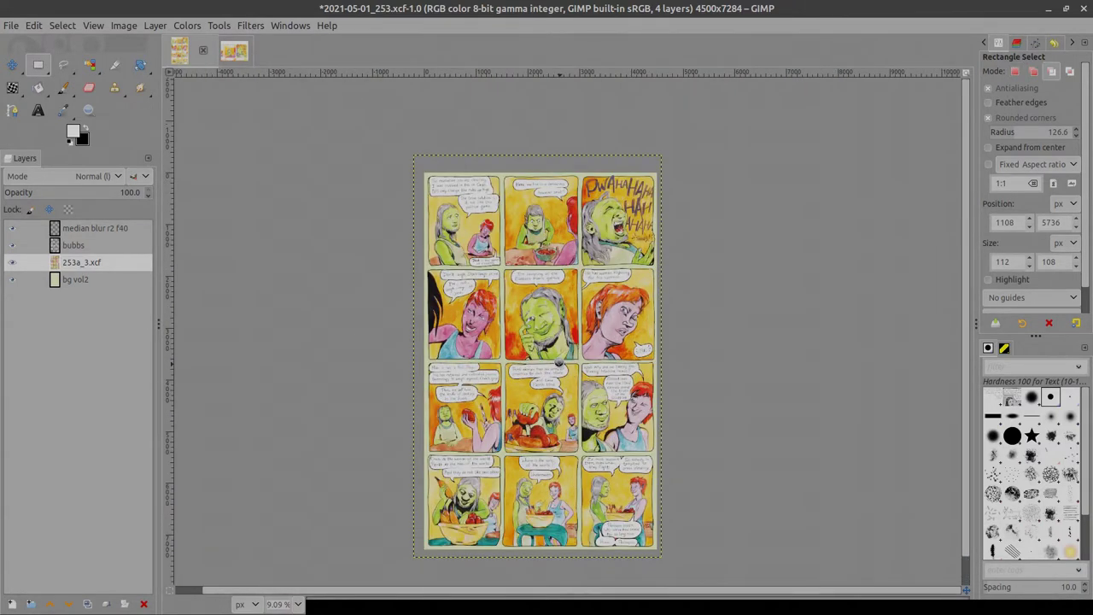